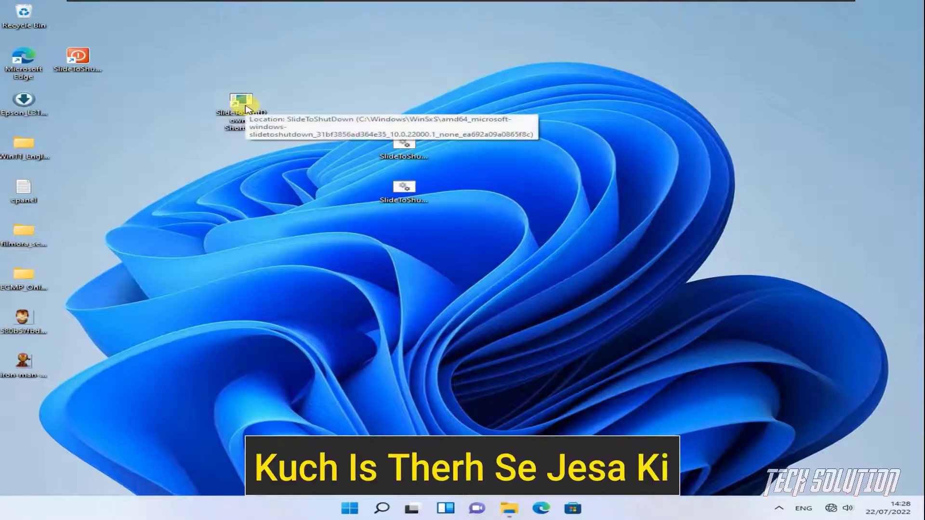
Launch the existing SlideToShutDown desktop shortcut and slide the shutdown screen downward.
double_click(244, 106)
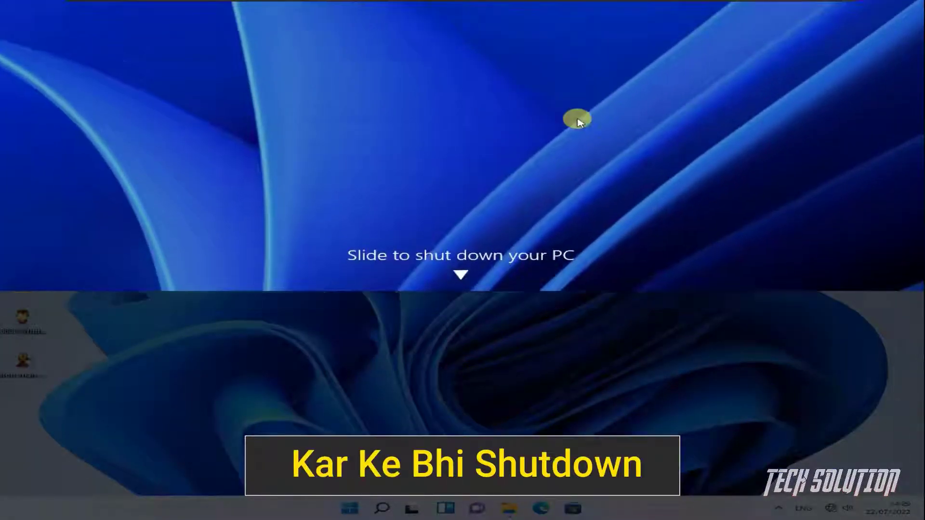
drag(580, 117, 580, 346)
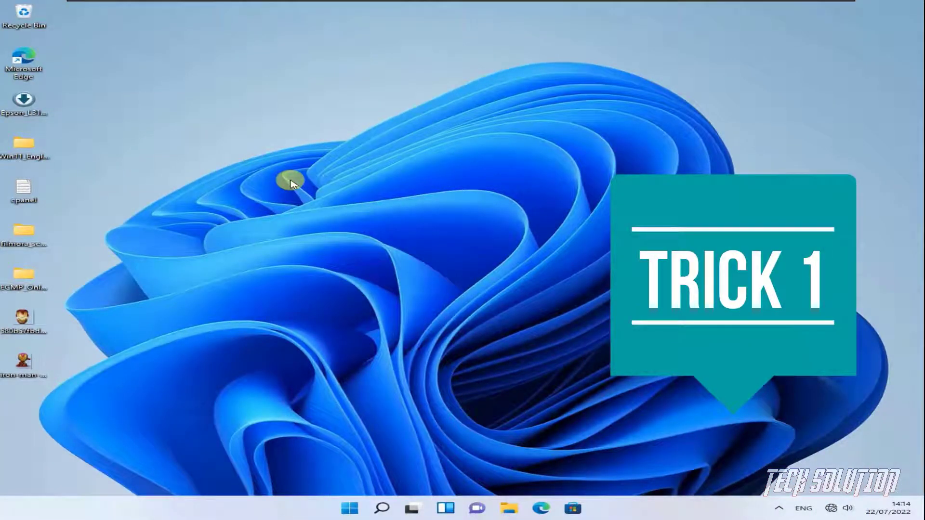
Run SlideToShutDown from the Run dialog, and slide the shutdown screen upward to dismiss it.
key(super+r)
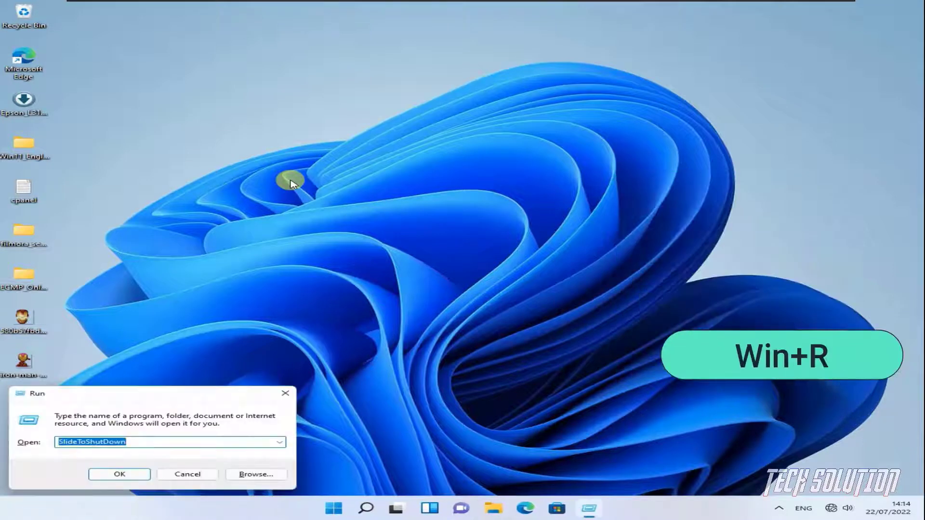
click(127, 442)
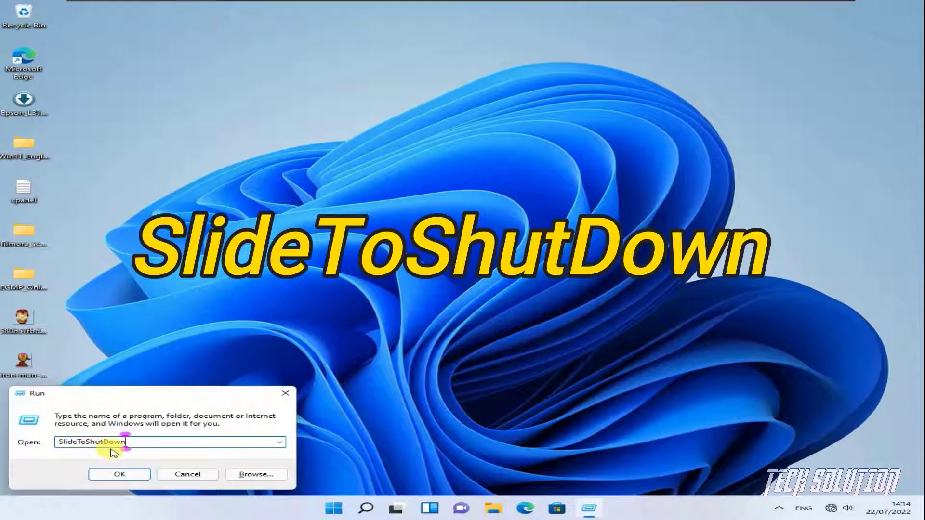
click(119, 475)
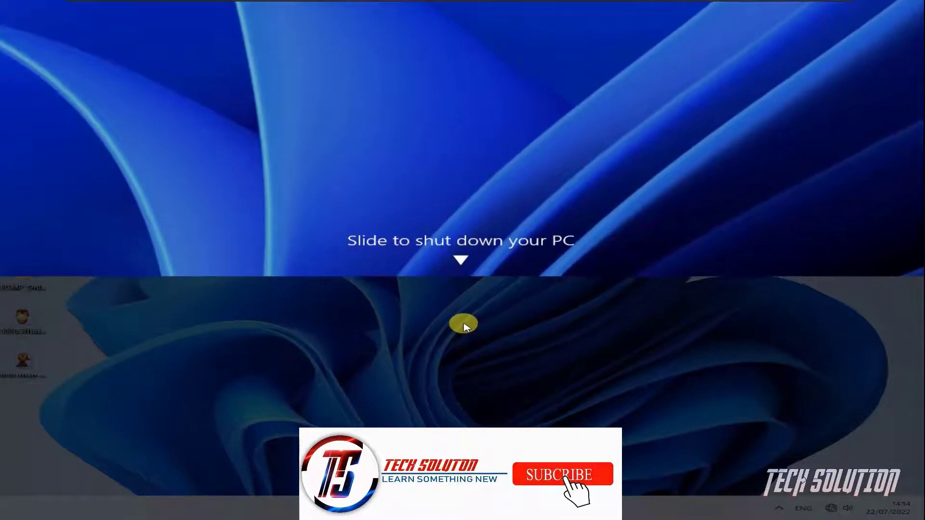
drag(447, 250, 665, 4)
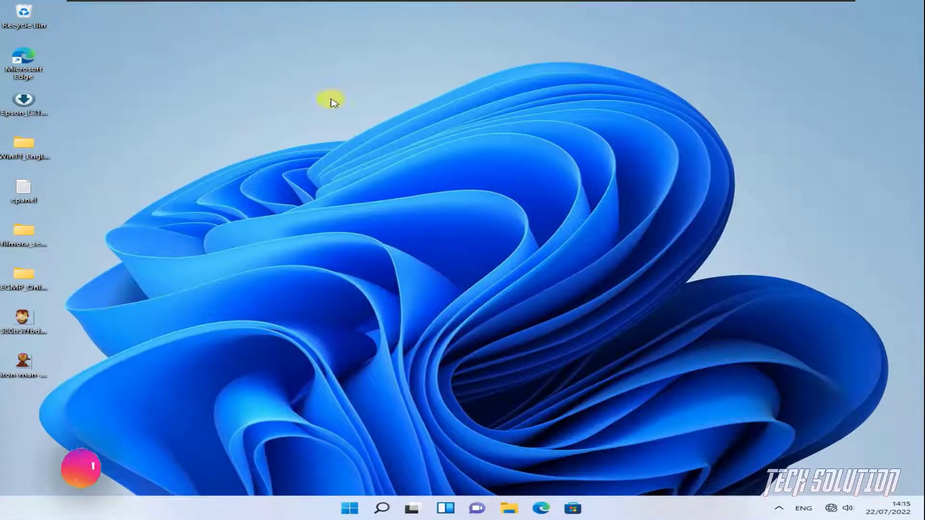
Create a desktop shortcut pointing to SlideToShutDown.exe and keep the name SlideToShutDown.
right_click(403, 87)
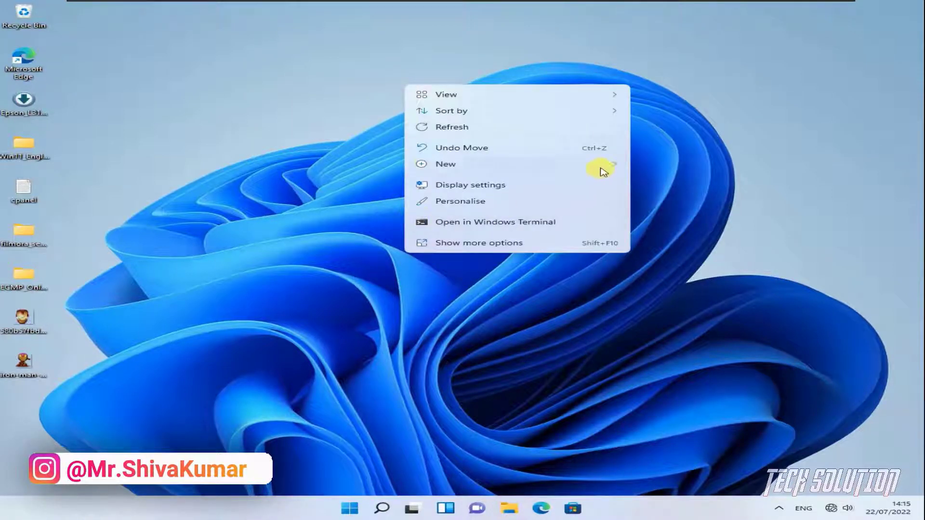
mouse_move(604, 166)
click(677, 183)
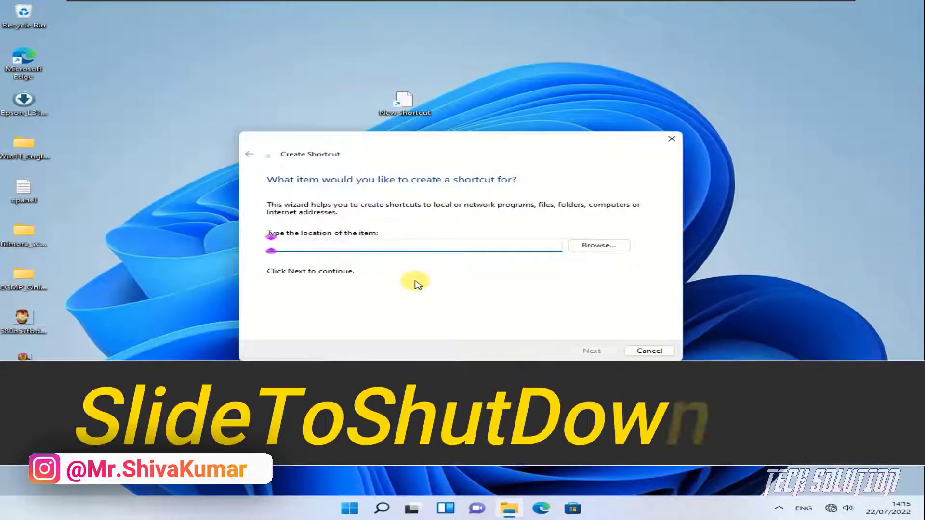
text(Slide)
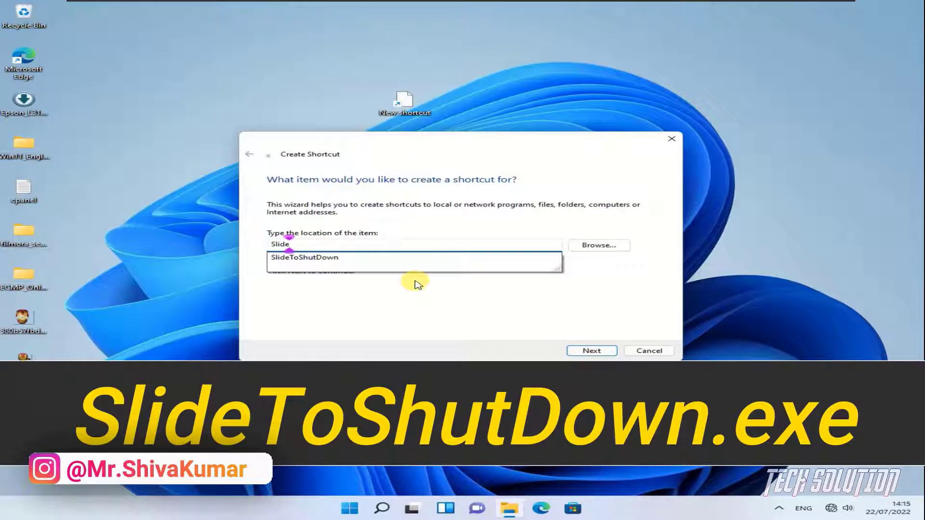
text(ToShutDown.exe)
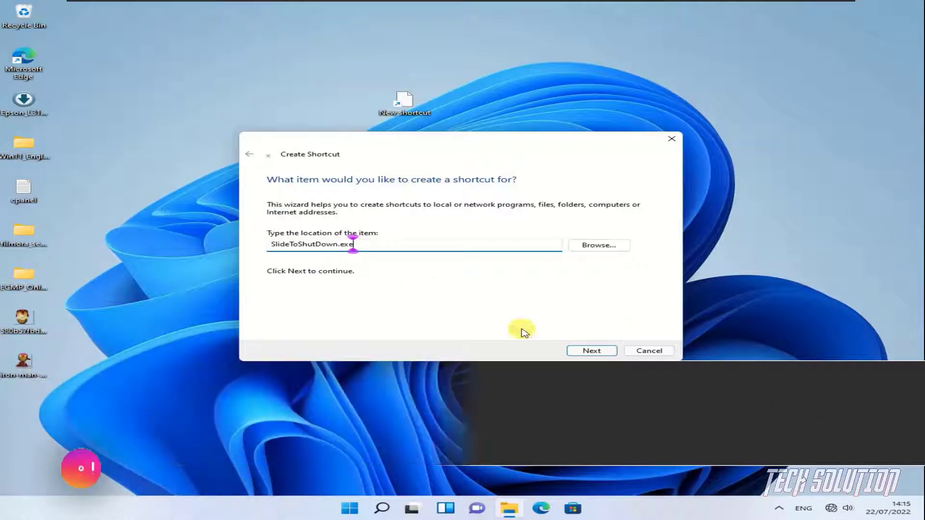
click(588, 351)
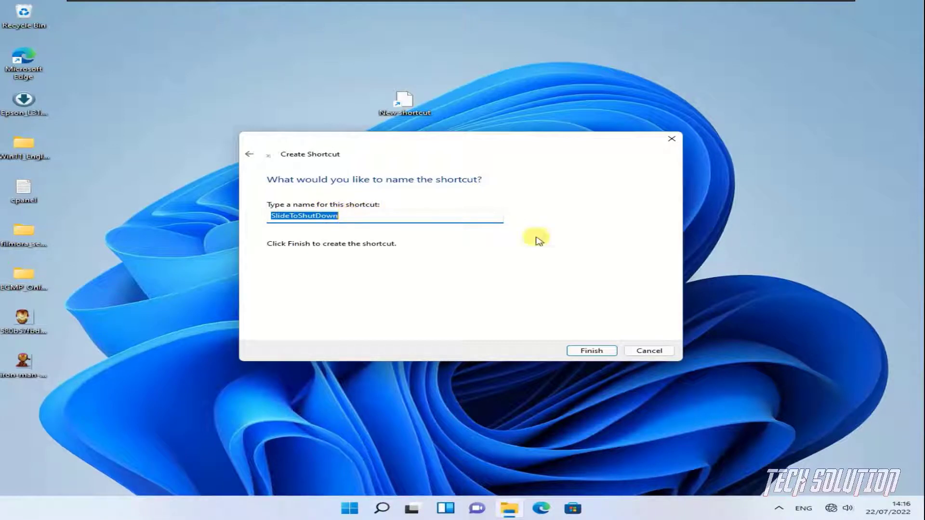
click(590, 351)
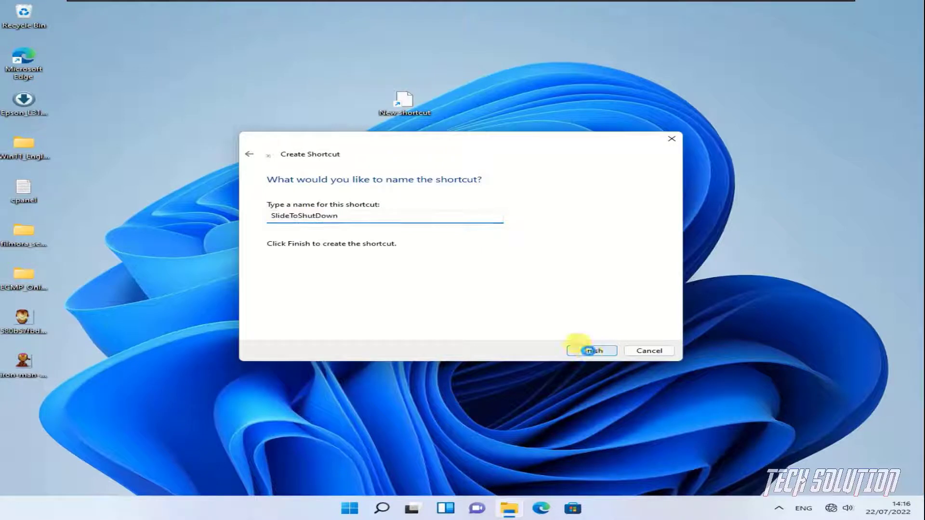
Test the new SlideToShutDown shortcut, dismiss the shutdown screen, and place the shortcut beside the Microsoft Edge icon.
drag(409, 111, 282, 90)
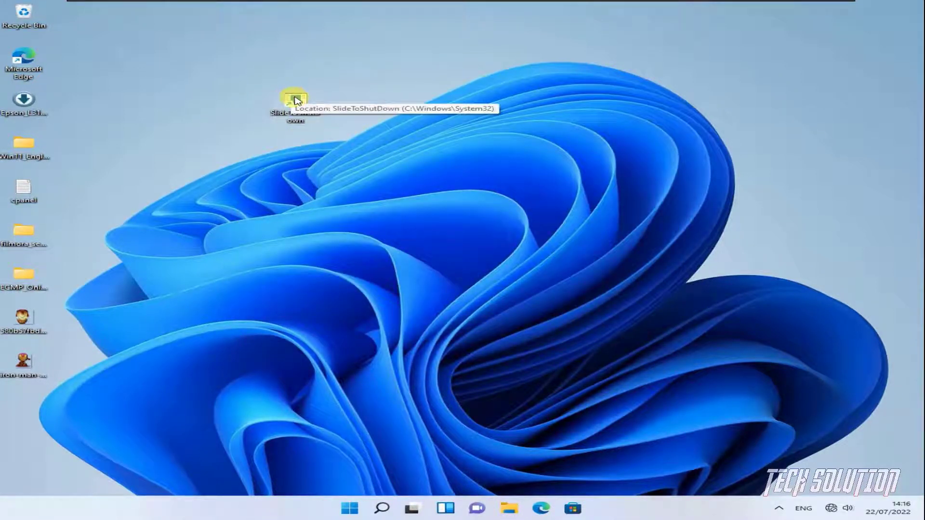
double_click(295, 99)
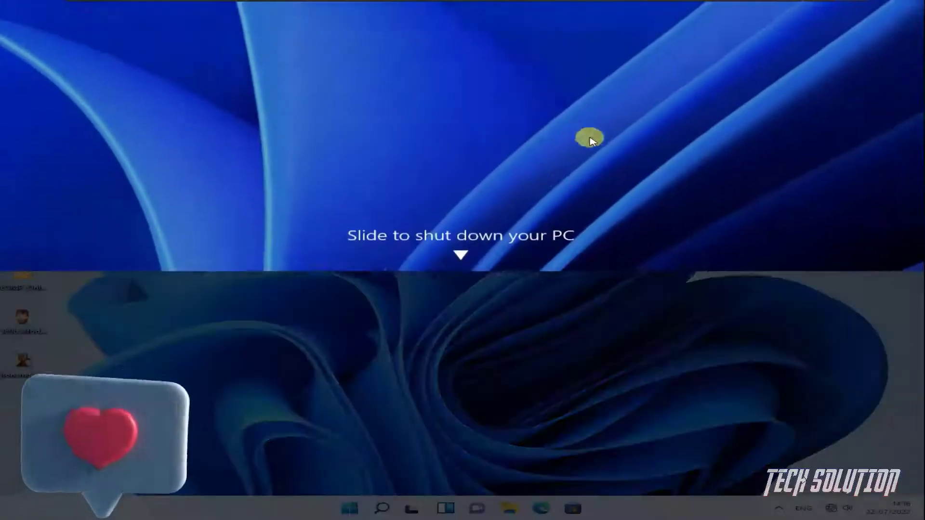
drag(563, 347, 649, 53)
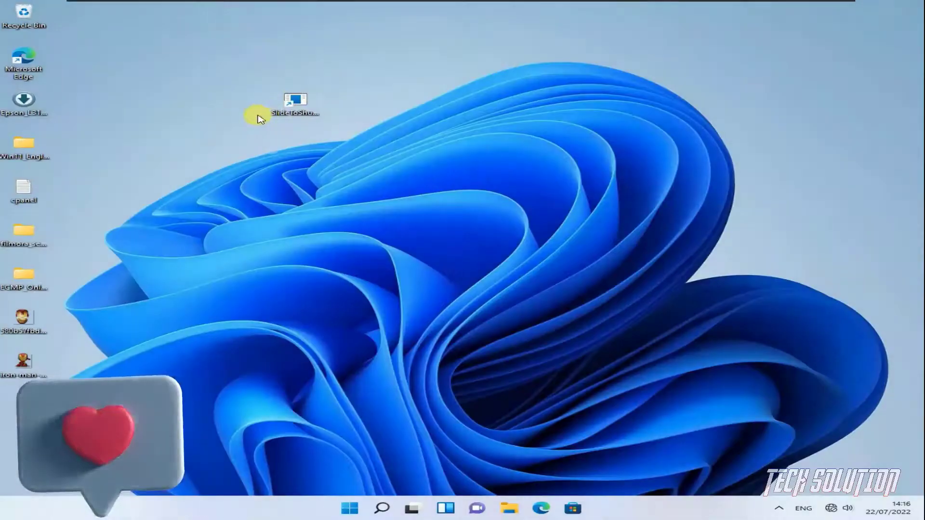
drag(295, 118, 58, 73)
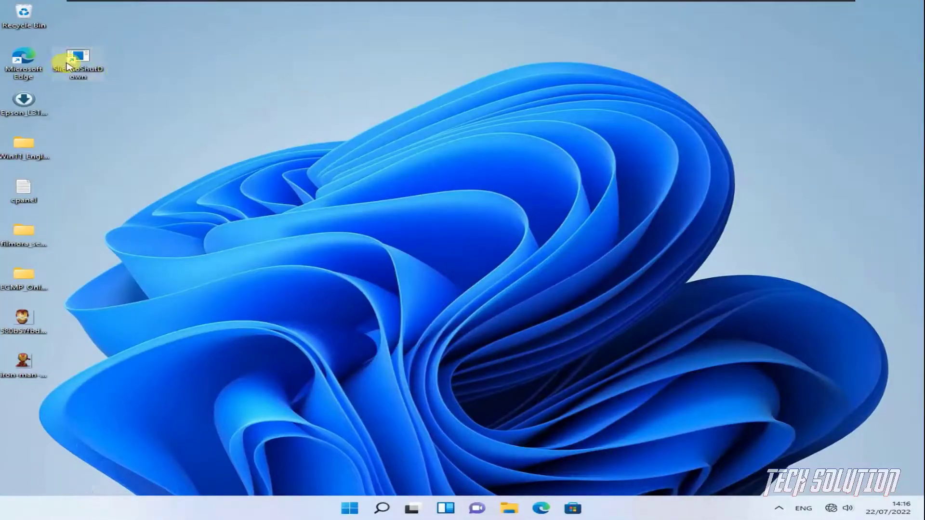
Open the icon selection in the SlideToShutDown shortcut's properties.
right_click(69, 66)
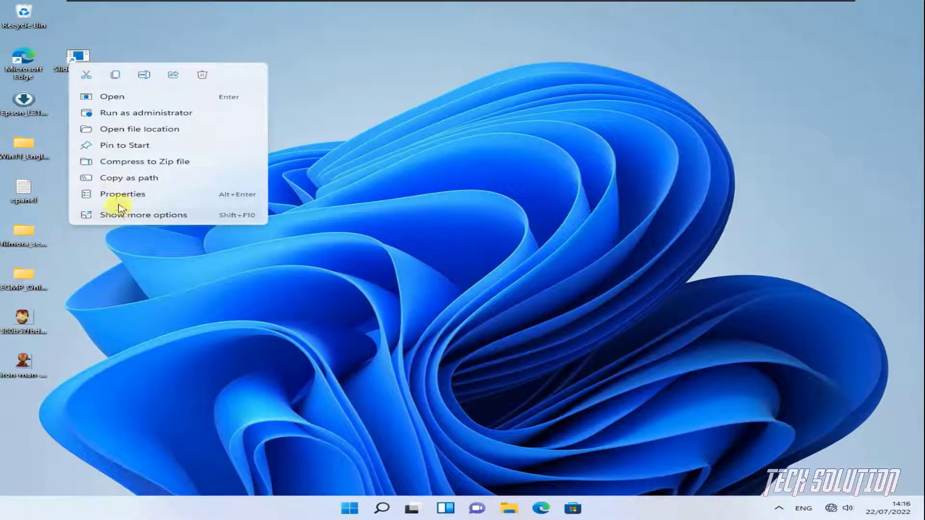
click(181, 216)
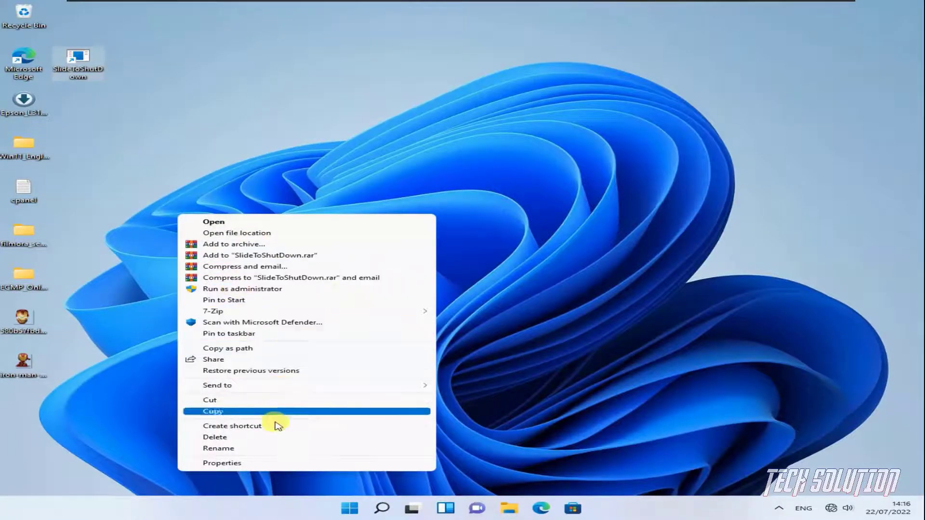
click(267, 464)
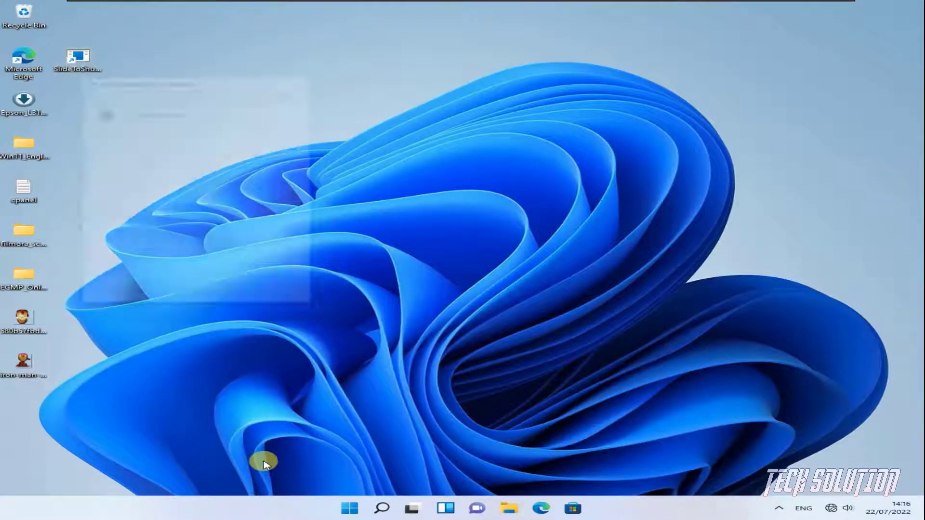
click(203, 244)
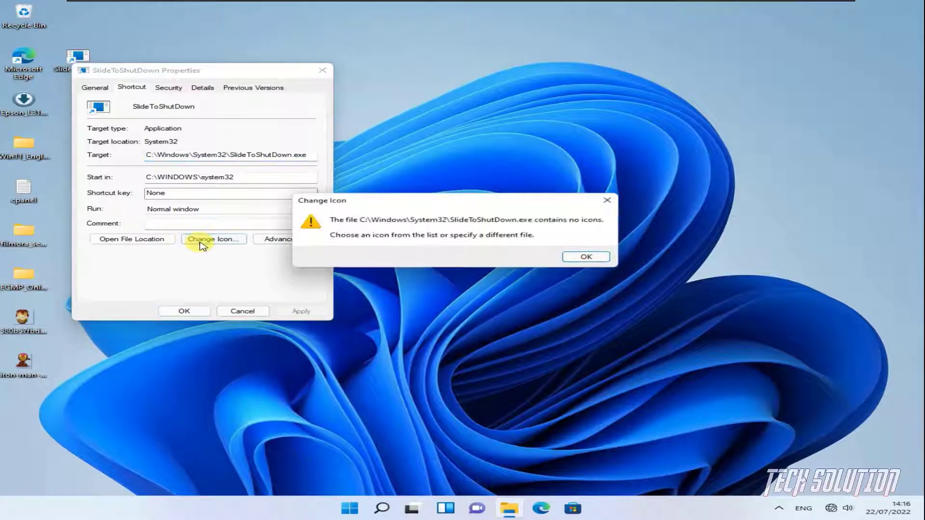
click(589, 257)
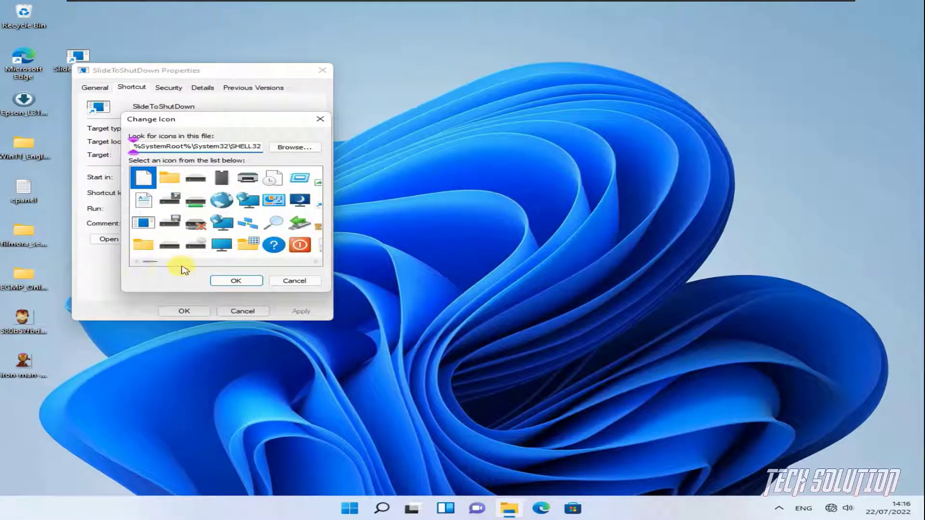
drag(153, 263, 179, 263)
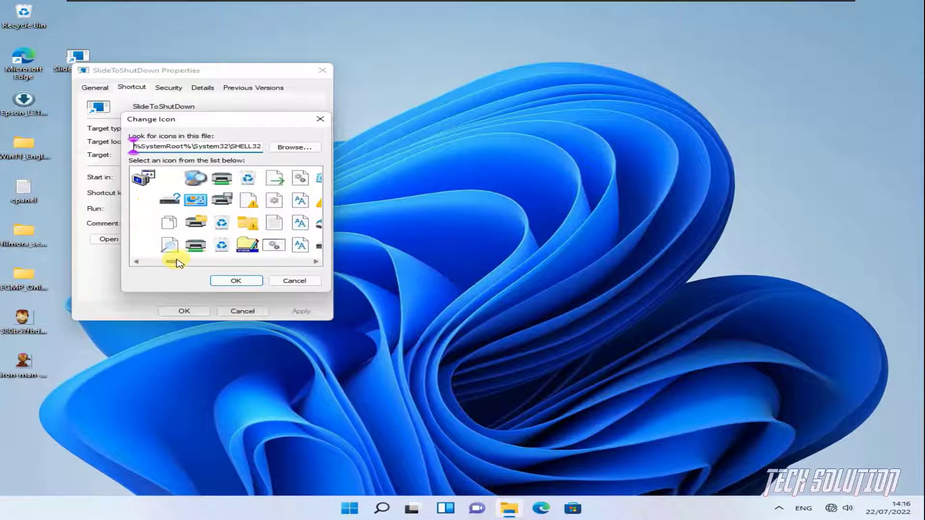
click(295, 147)
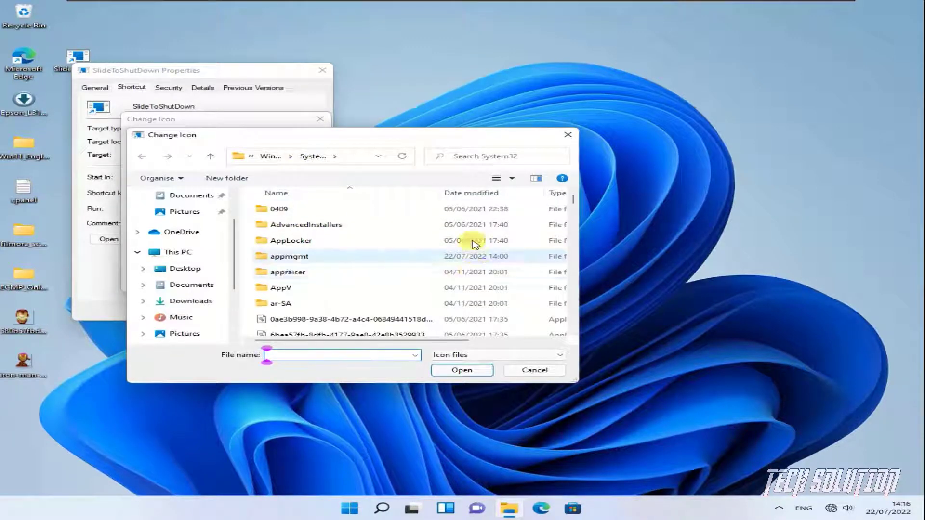
scroll(469, 245, down, 3)
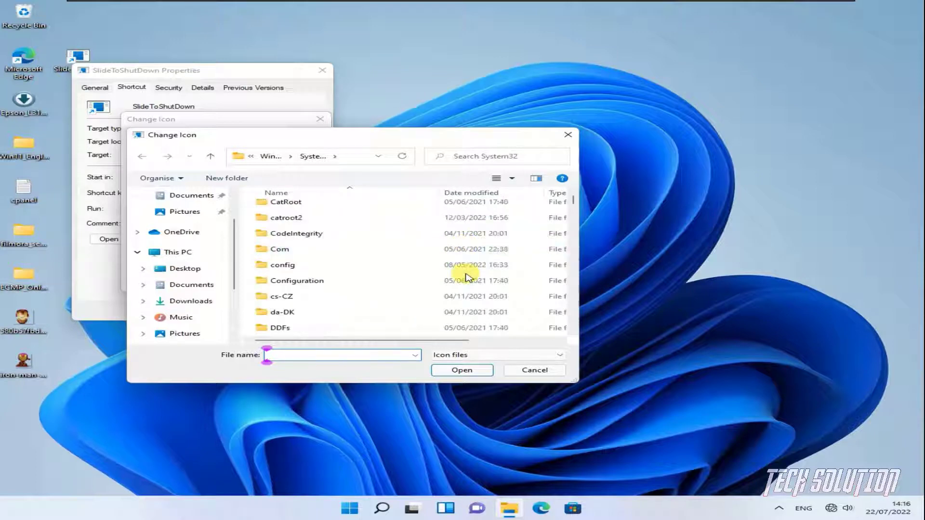
click(533, 372)
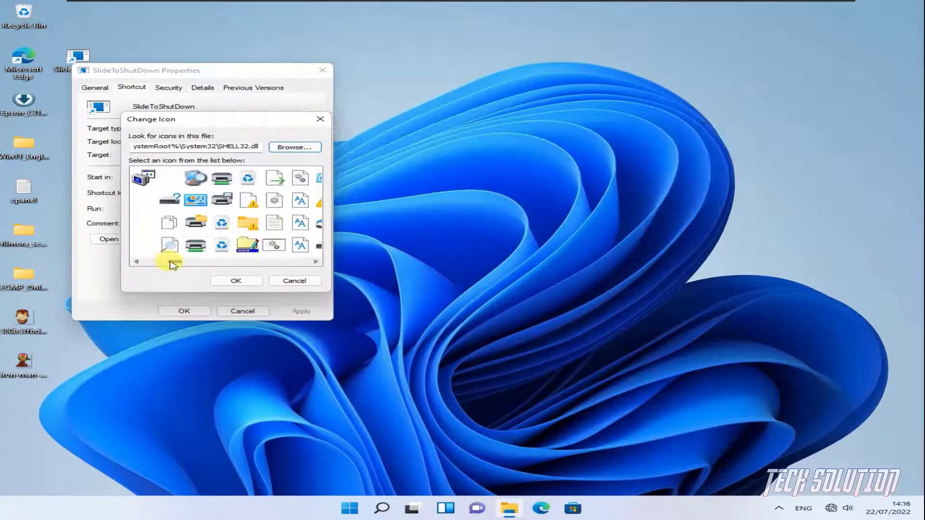
Apply the red power icon from SHELL32.dll to the SlideToShutDown shortcut, and launch the shortcut.
click(300, 245)
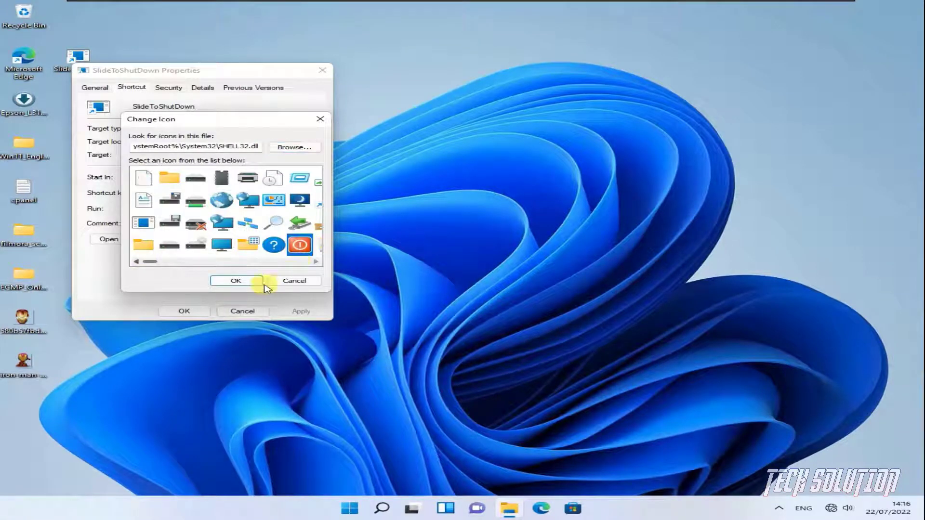
click(233, 283)
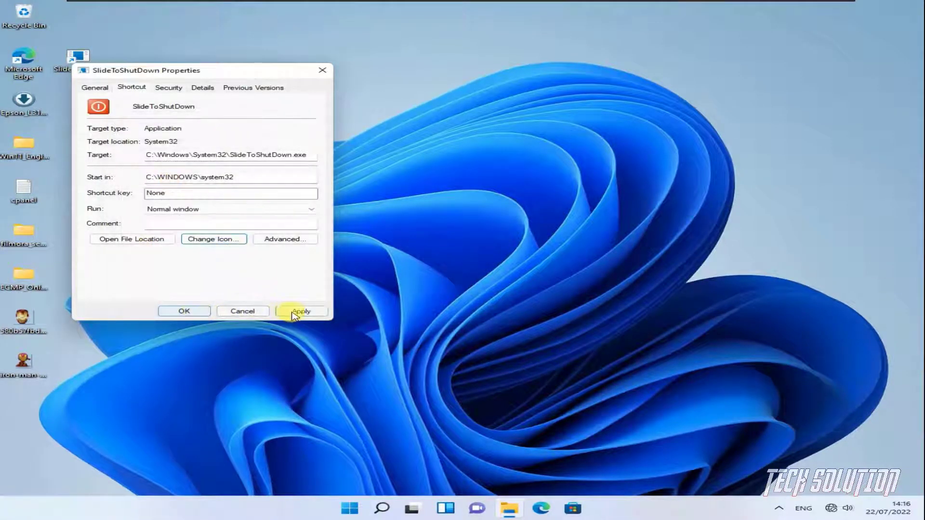
click(295, 311)
click(202, 311)
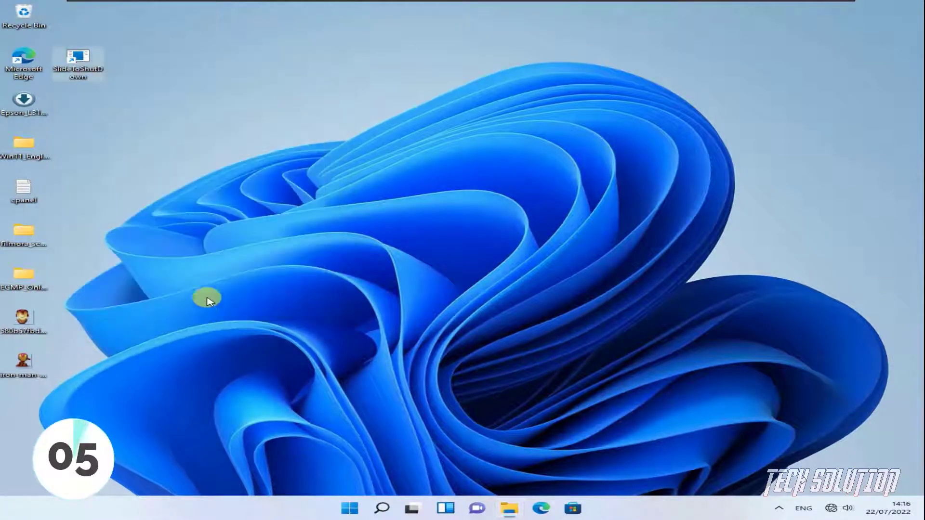
double_click(92, 59)
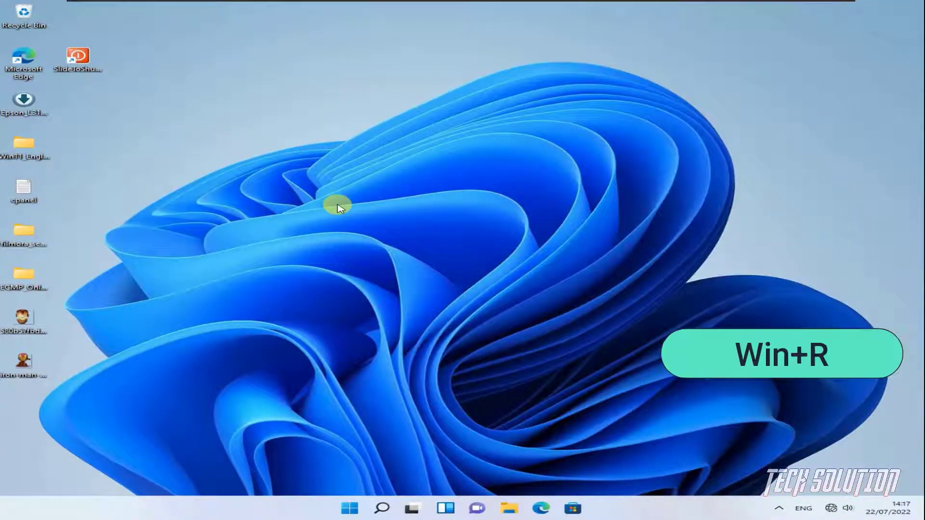
Open a Command Prompt by running cmd, and execute the SlideToShutDown command in it.
key(super+r)
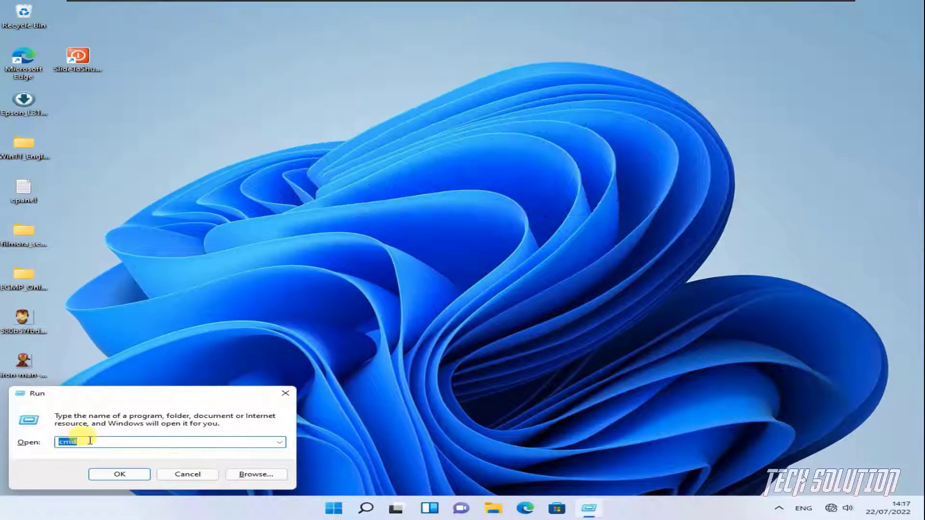
key(Return)
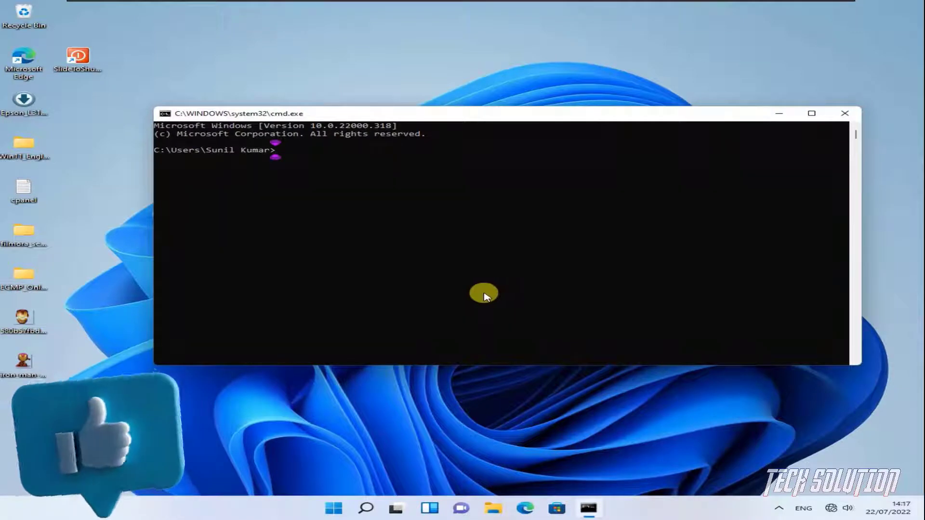
text(SlideToShut)
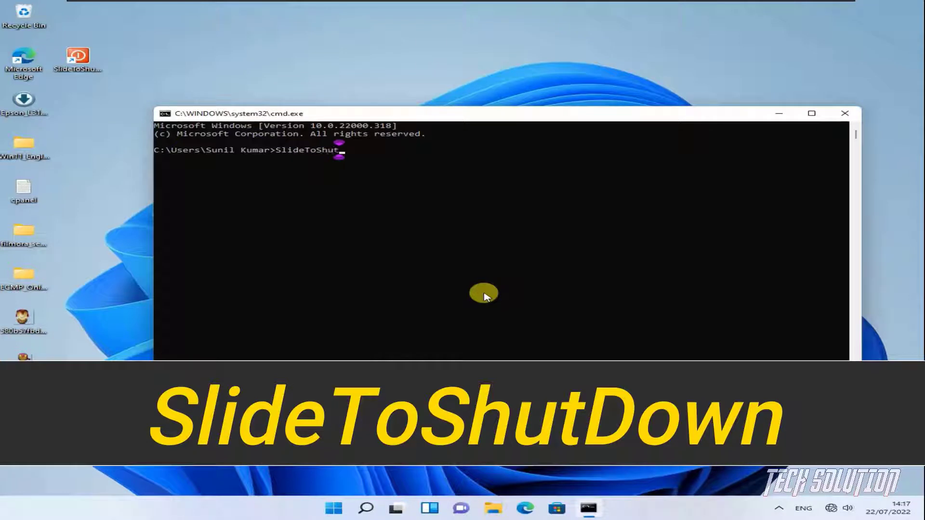
text(Down)
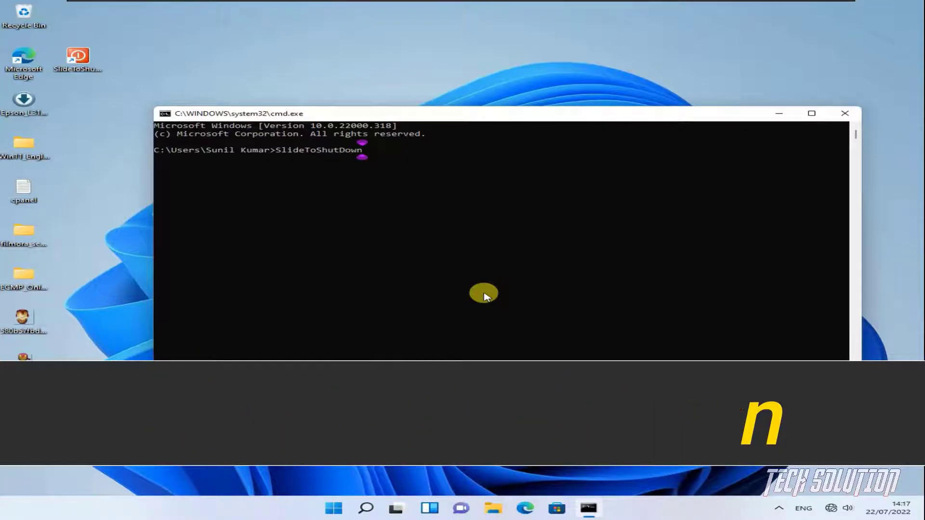
key(Return)
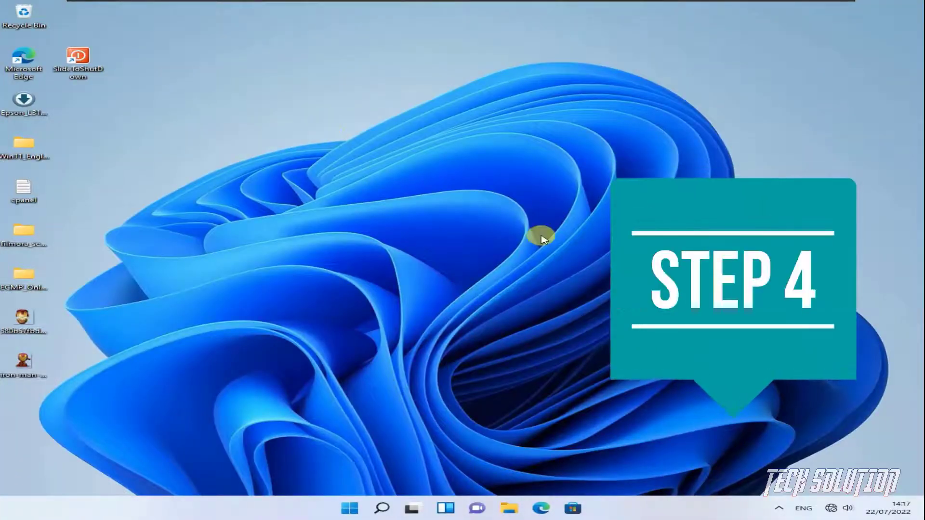
Open Notepad by running notepad from the Run dialog.
key(super+r)
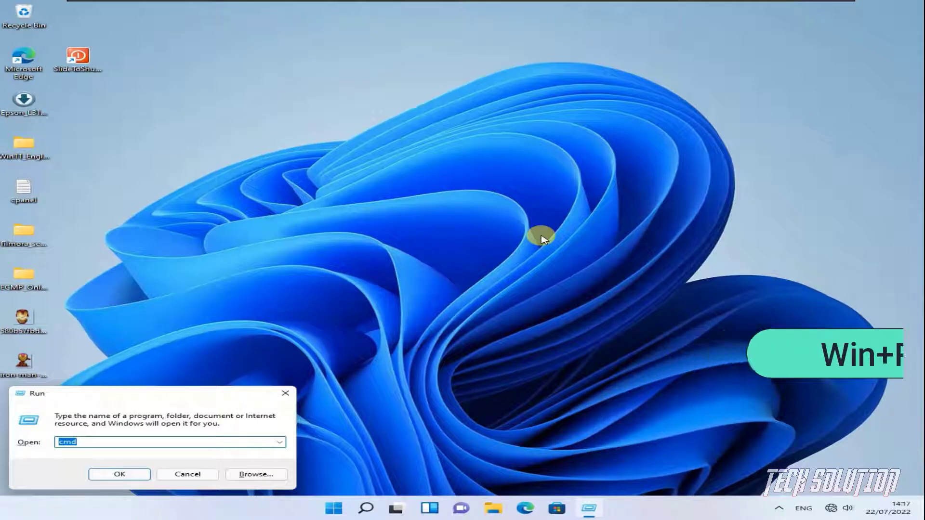
text(note)
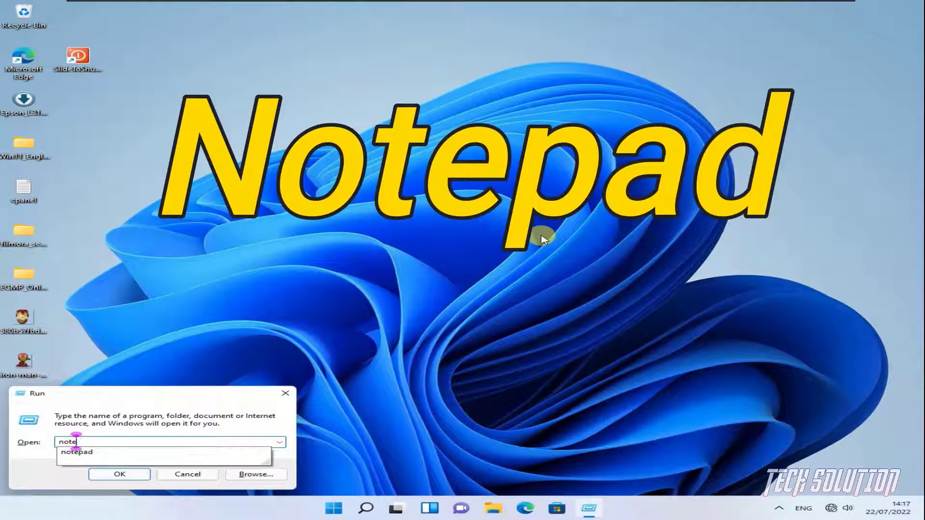
text(pad)
key(Return)
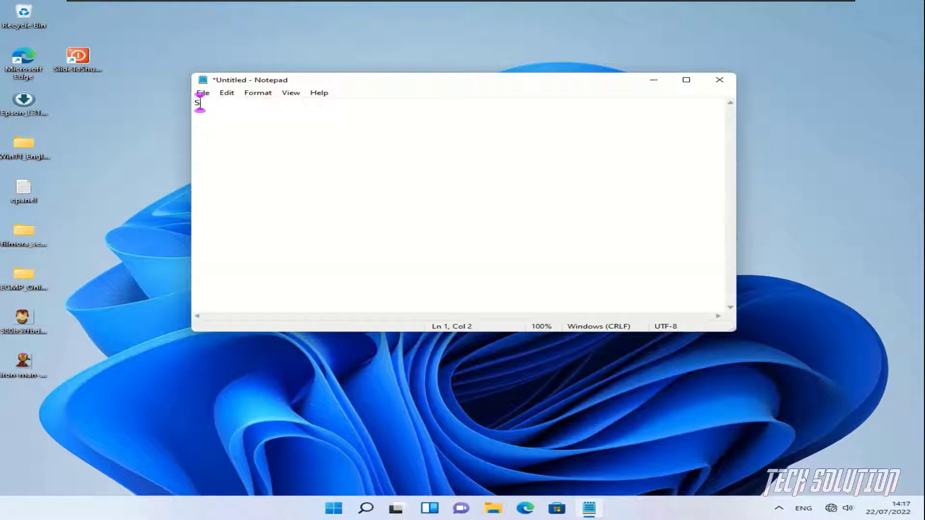
Write the command SlideToShutDown.exe in the empty Notepad document.
text(SlideT)
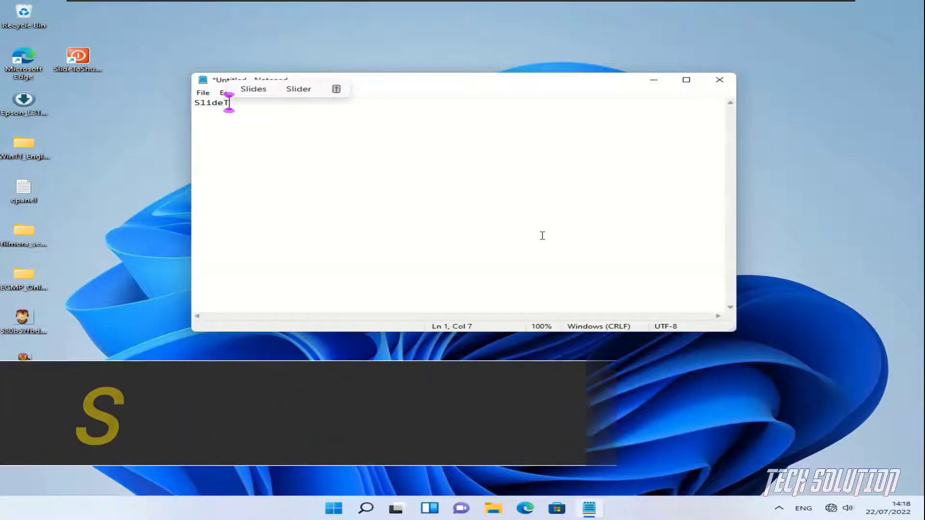
text(oShyt)
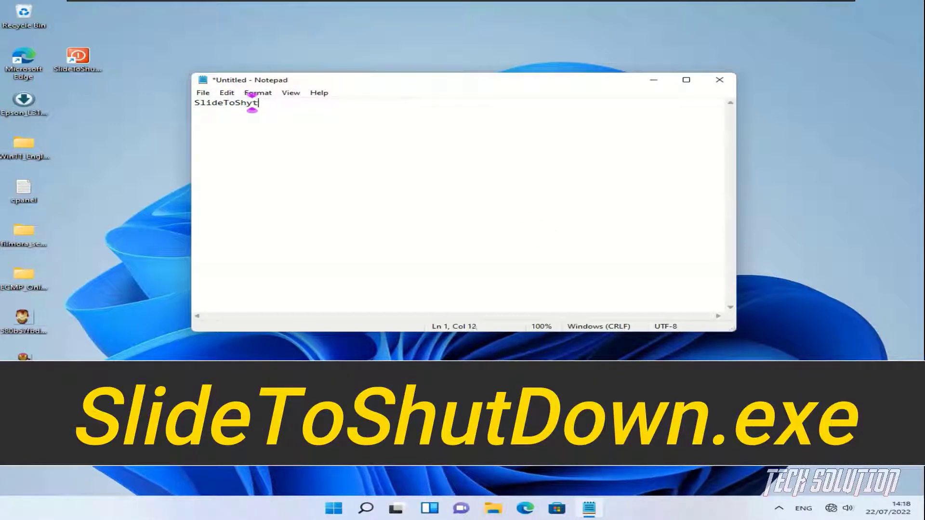
key(BackSpace)
key(BackSpace)
text(ut)
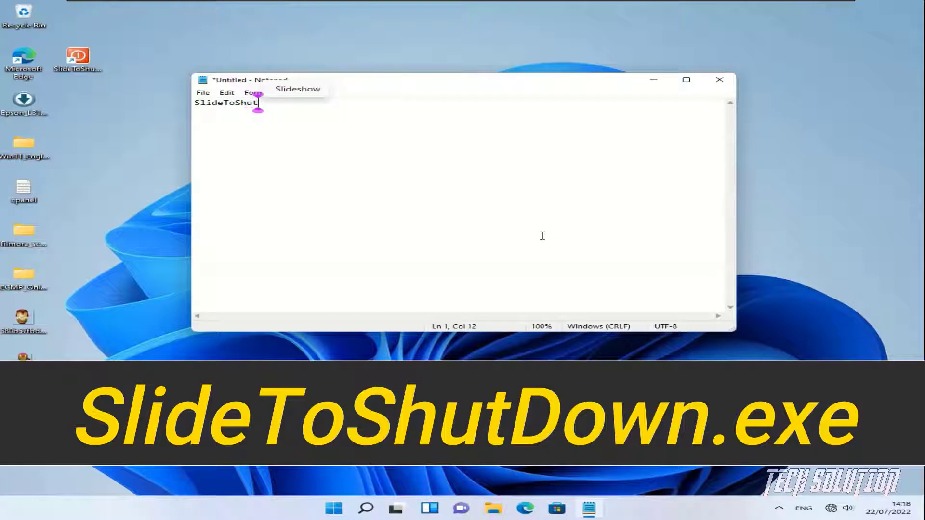
text(Down)
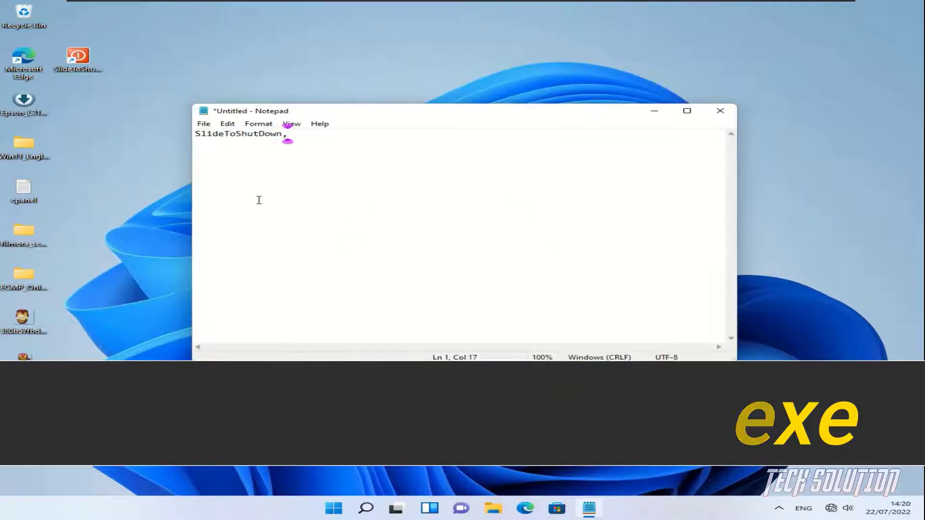
text(e)
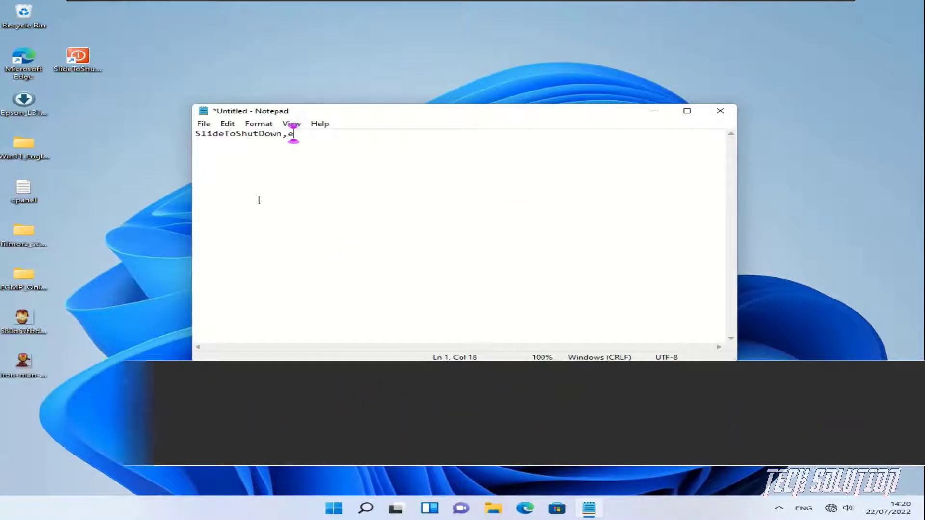
text(xe)
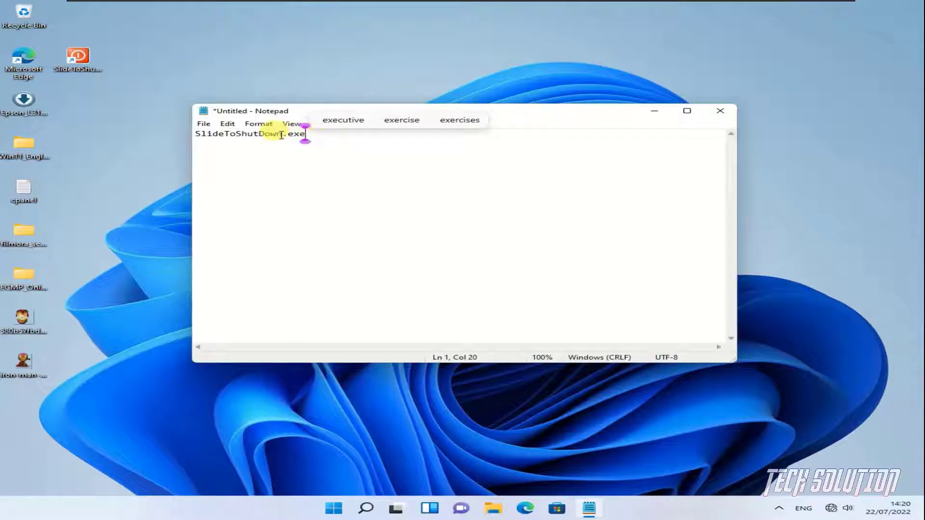
Save the document to the Desktop as the batch file SlideToShutDown.bat.
click(206, 124)
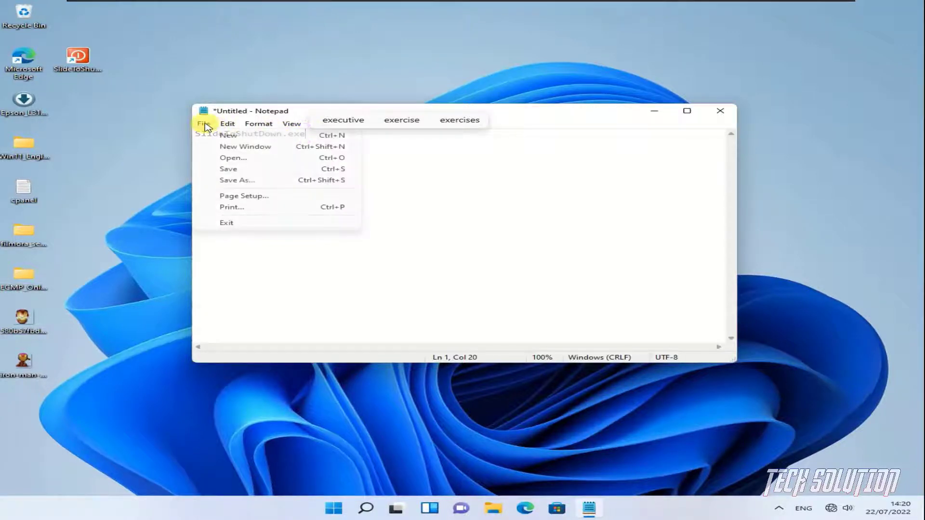
click(243, 180)
key(ctrl+s)
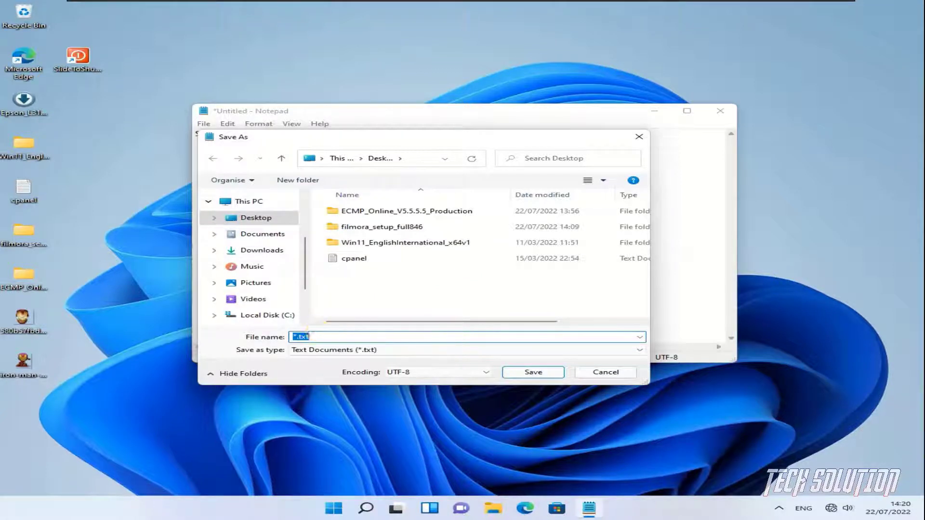
text(SlideTo)
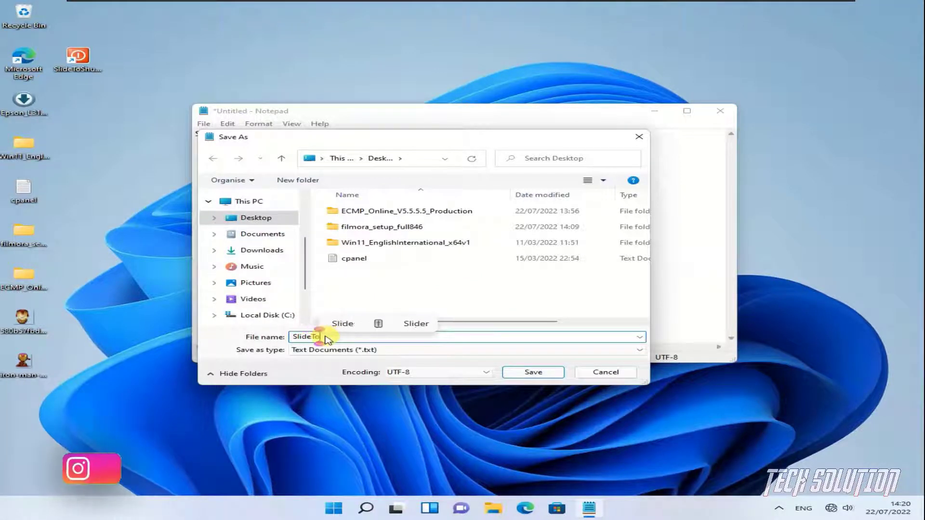
text(Shut)
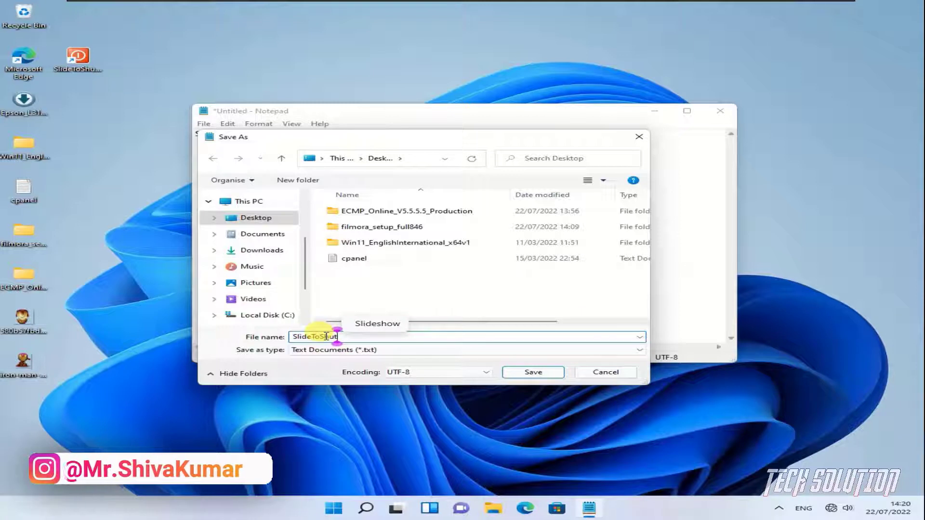
text(Down.)
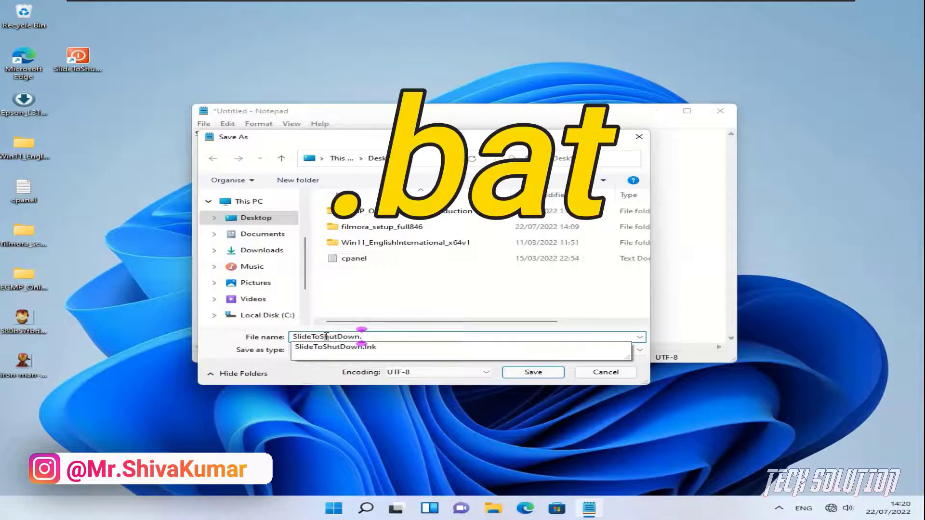
text(ba)
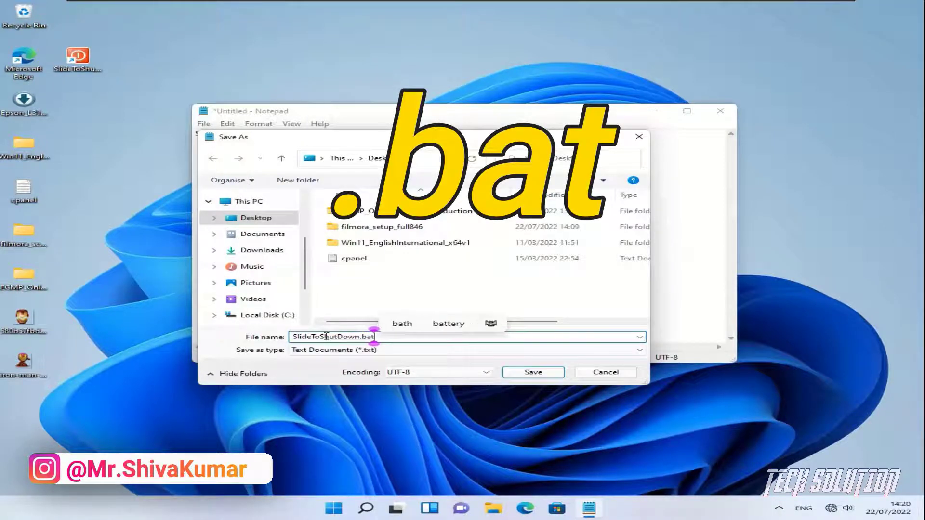
text(t)
click(534, 373)
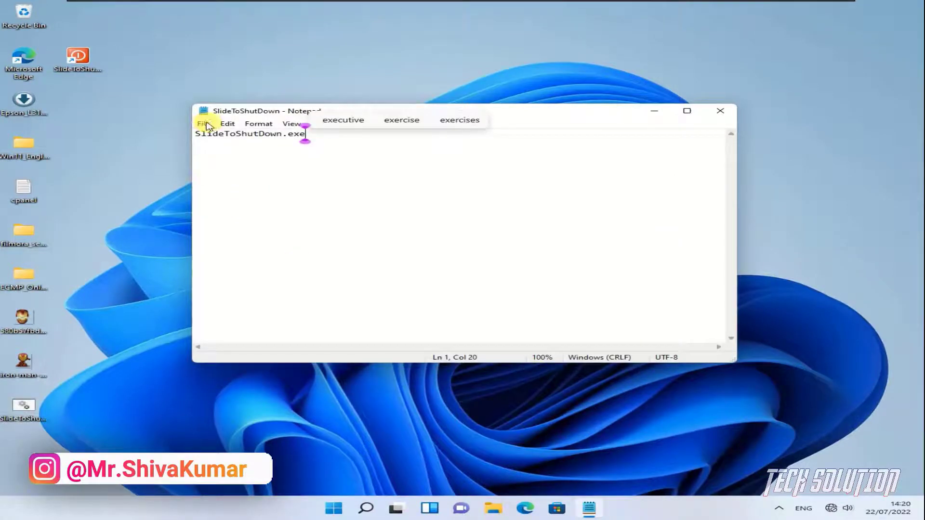
Save another copy to the Desktop as SlideToShutDown.cmd with the All Files type, and close Notepad.
click(204, 124)
click(264, 180)
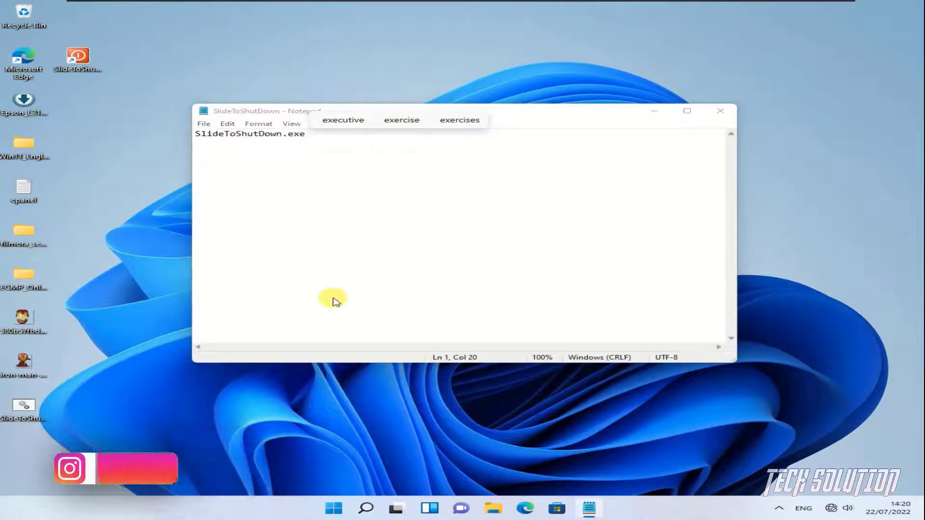
click(392, 336)
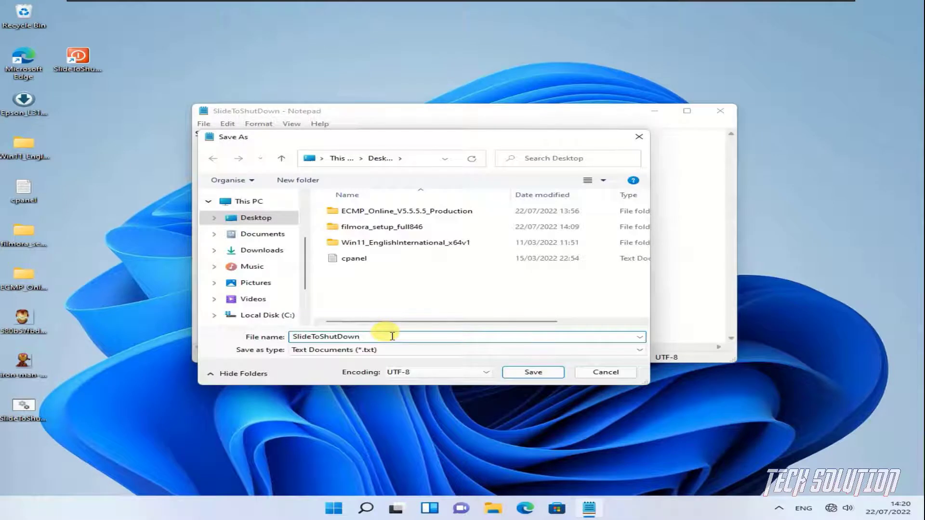
text(.c)
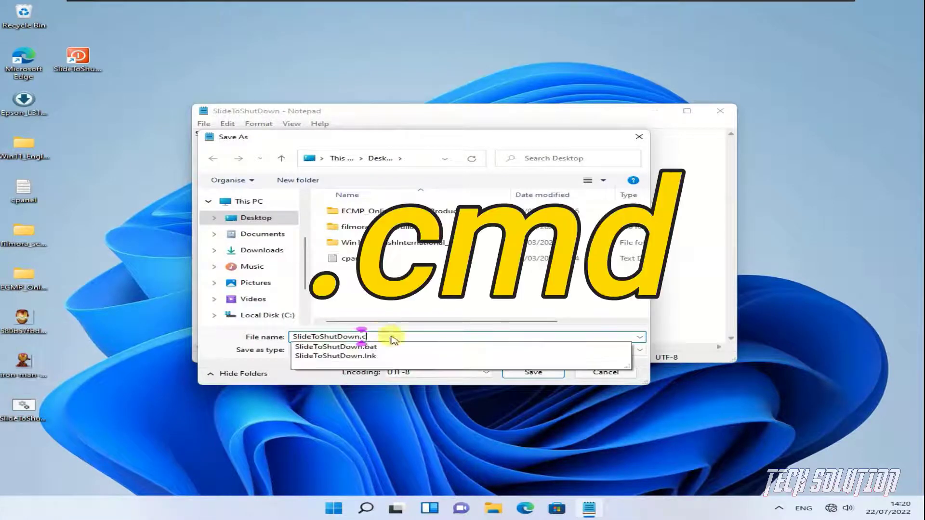
text(md)
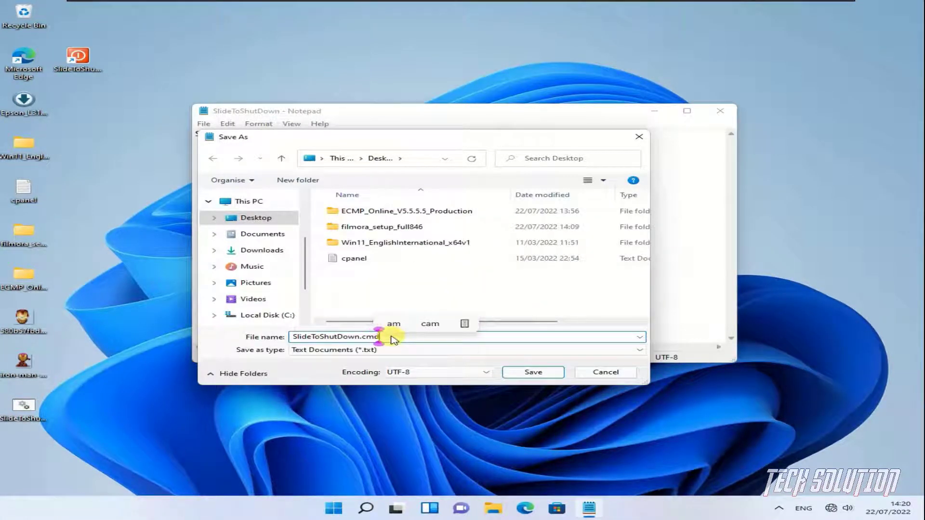
click(380, 350)
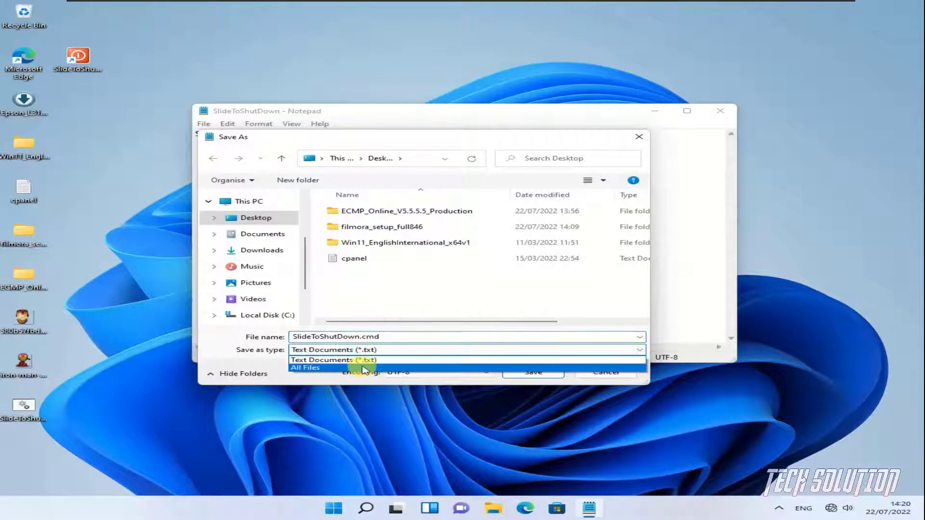
click(380, 366)
click(533, 372)
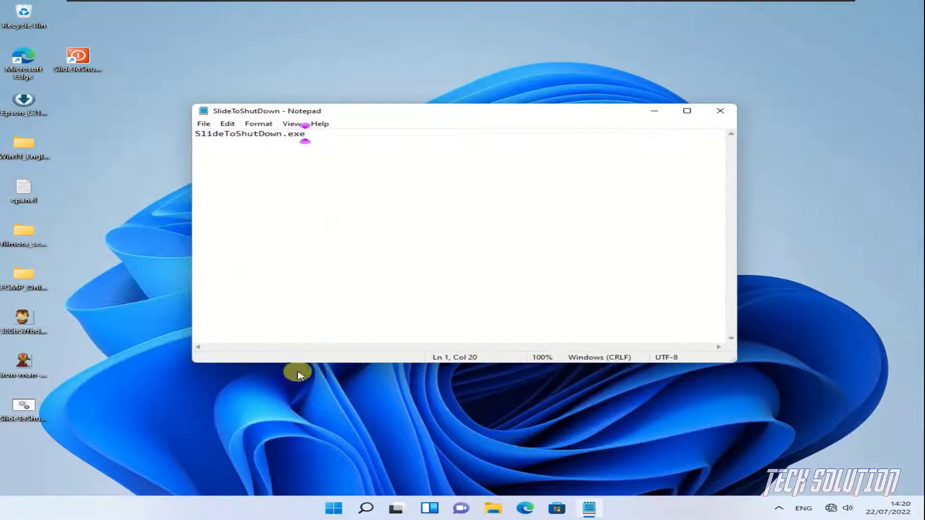
click(720, 113)
Move both SlideToShutDown script files to the open area of the desktop, and test each one, closing its command window.
drag(32, 411, 424, 159)
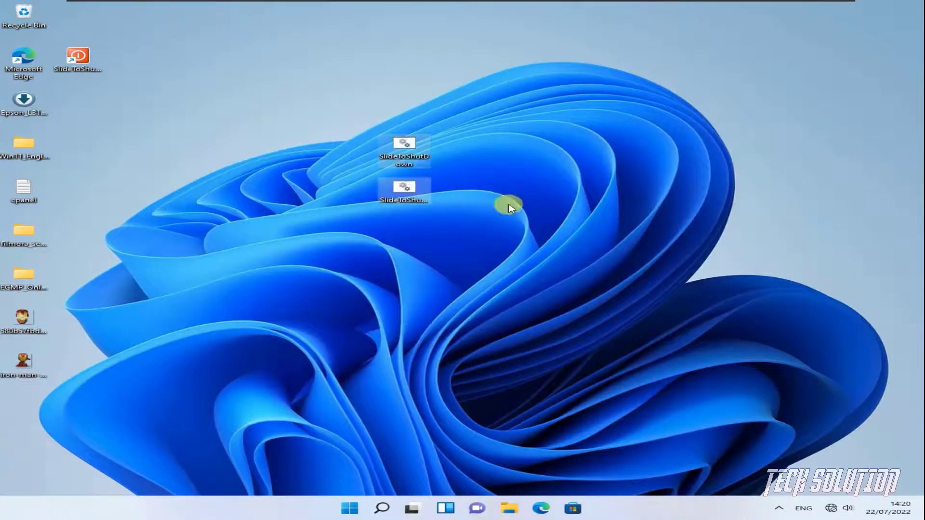
double_click(398, 146)
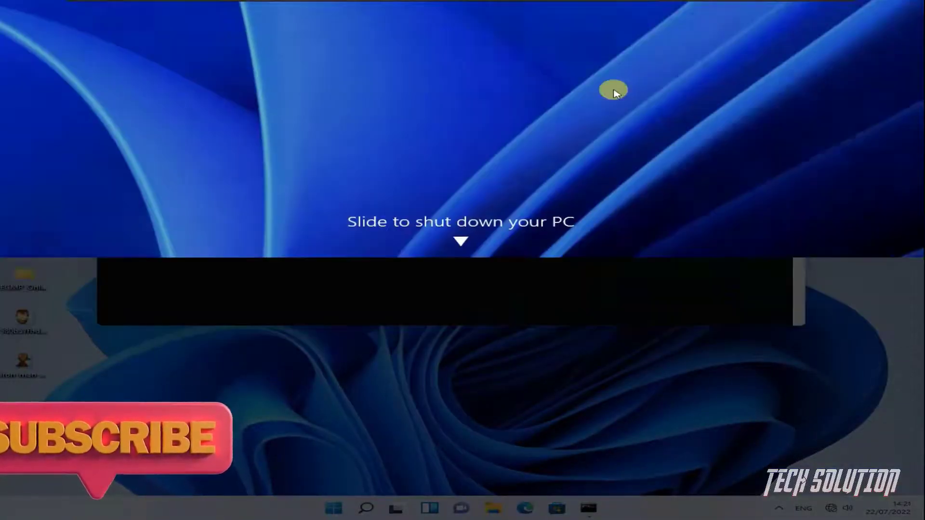
click(789, 74)
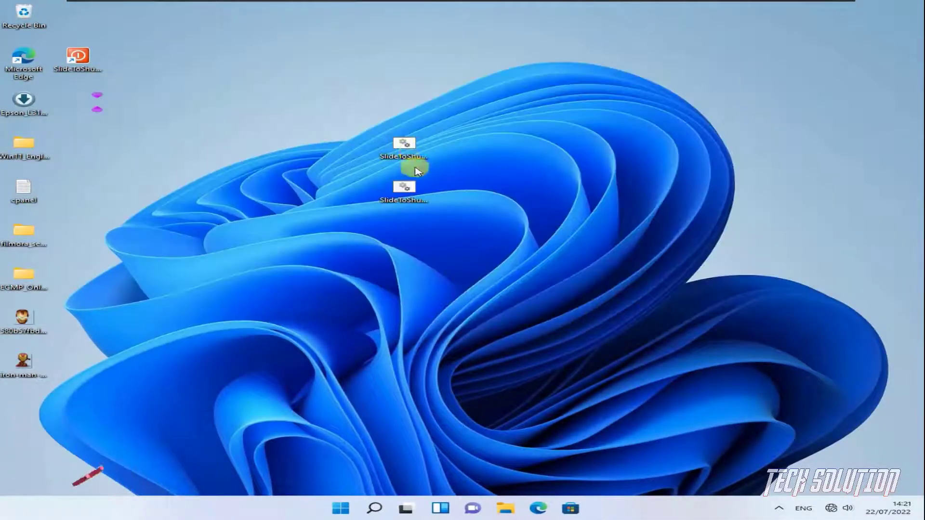
double_click(403, 189)
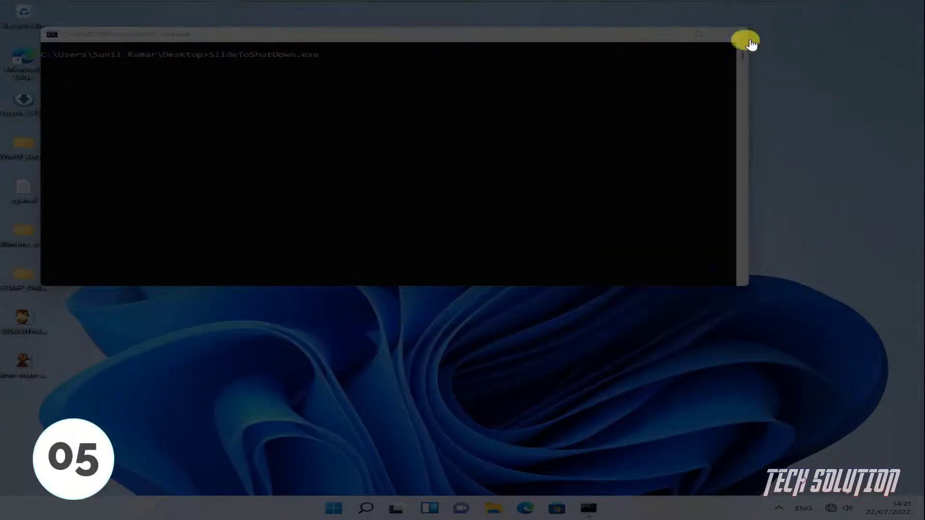
click(745, 42)
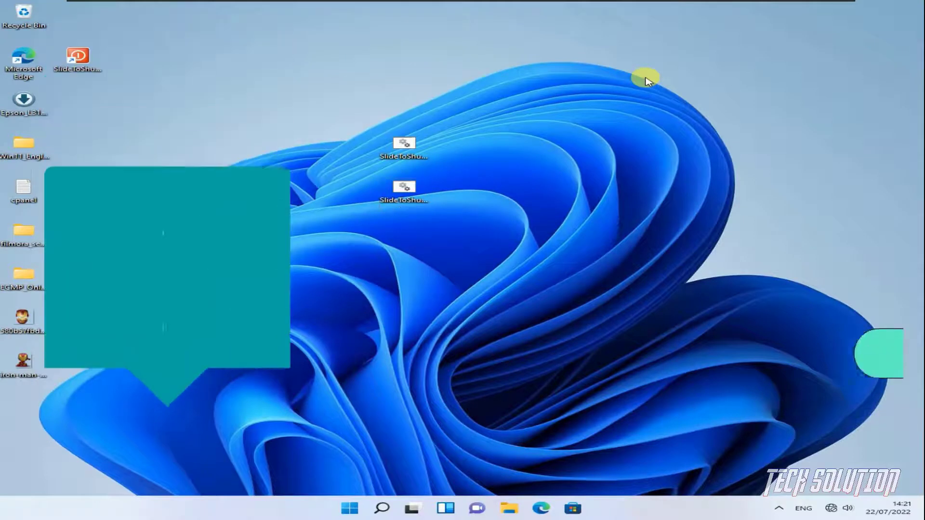
Search Windows for "power" and open Windows PowerShell.
key(super+q)
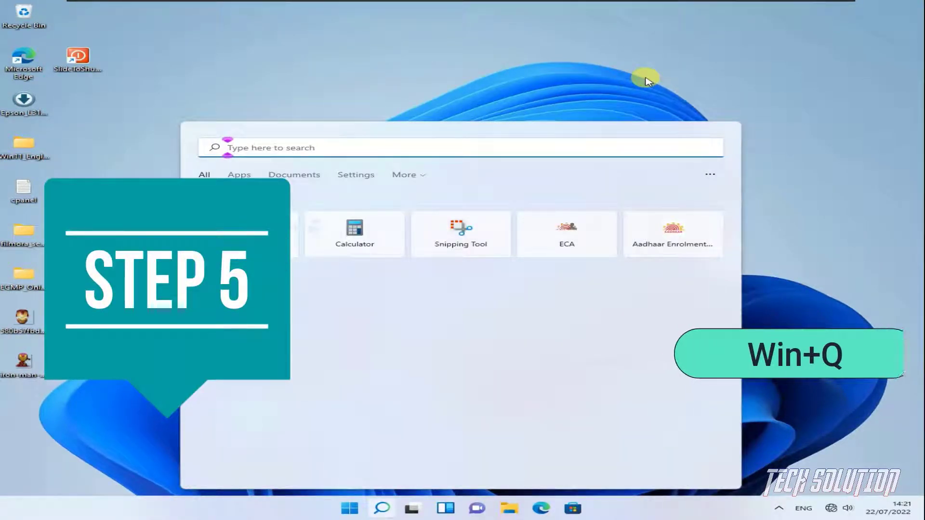
text(p)
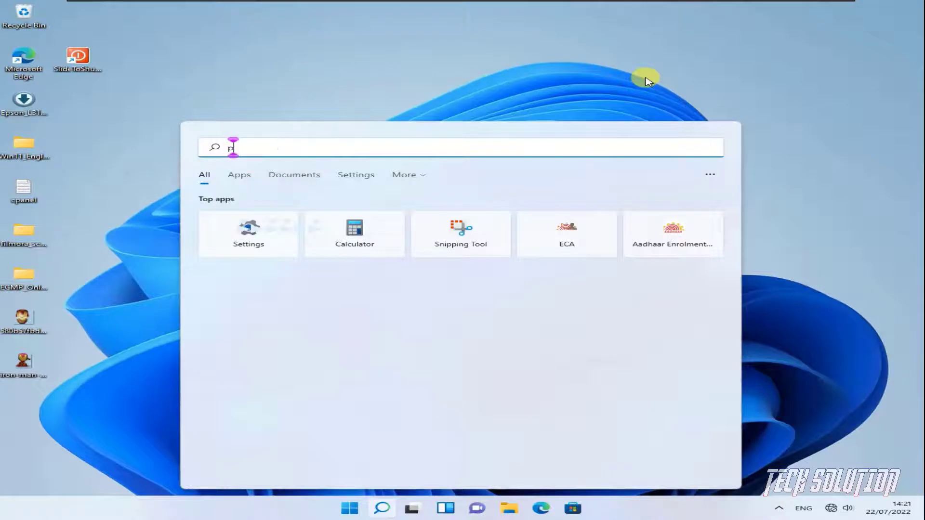
text(owea)
key(BackSpace)
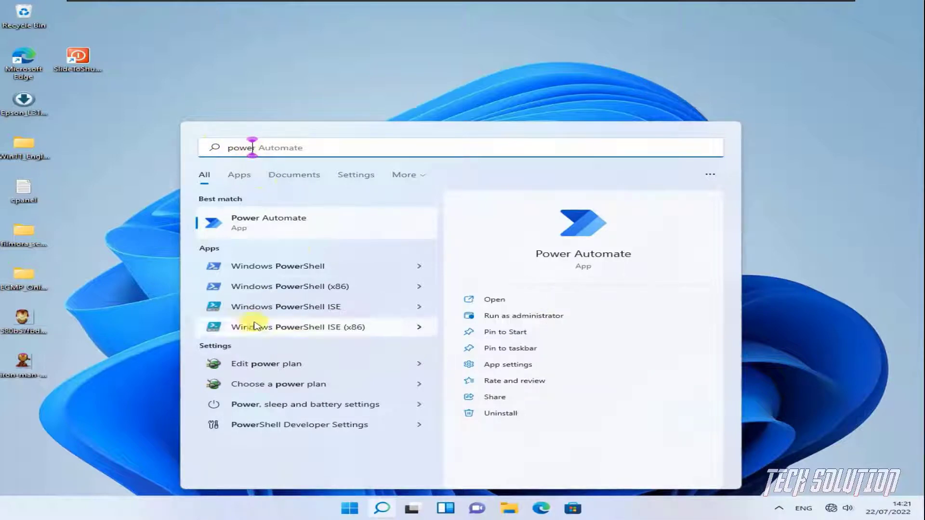
click(283, 268)
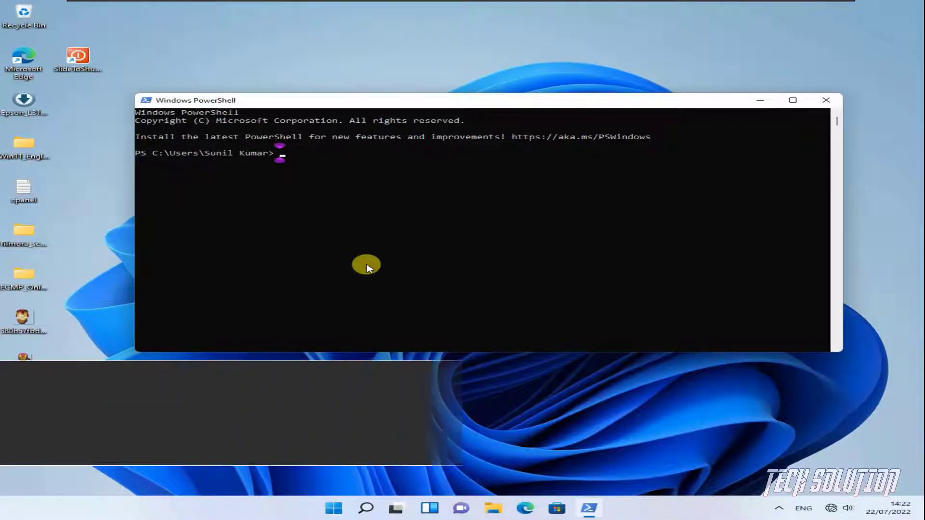
Execute SlideToShutDown.exe in the PowerShell window.
text(lideT)
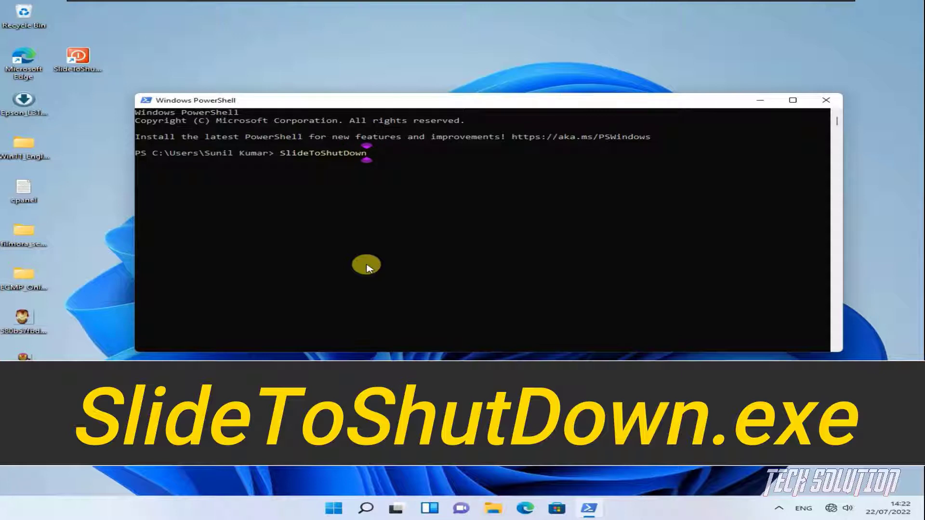
text(oShutDown.e)
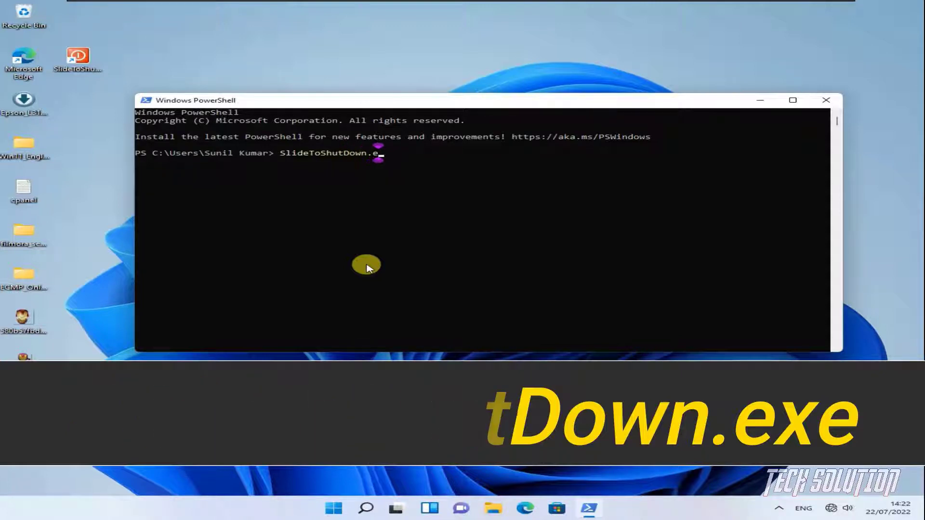
text(ce)
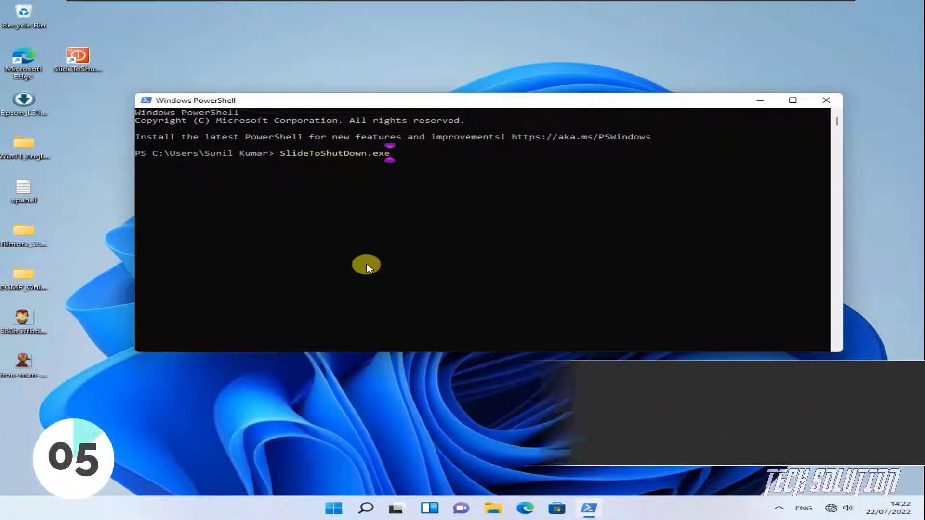
key(Return)
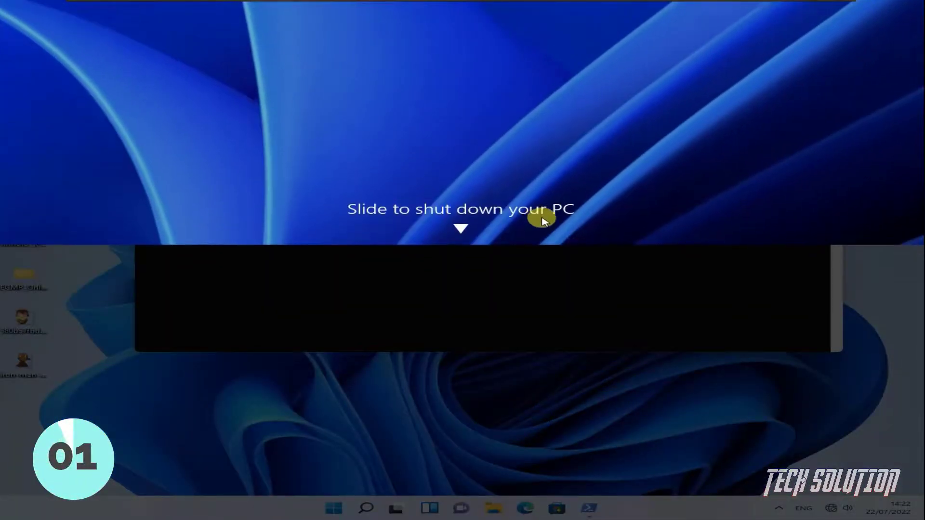
Dismiss the slide-to-shut-down screen without shutting down, and close the PowerShell window.
drag(541, 217, 663, 29)
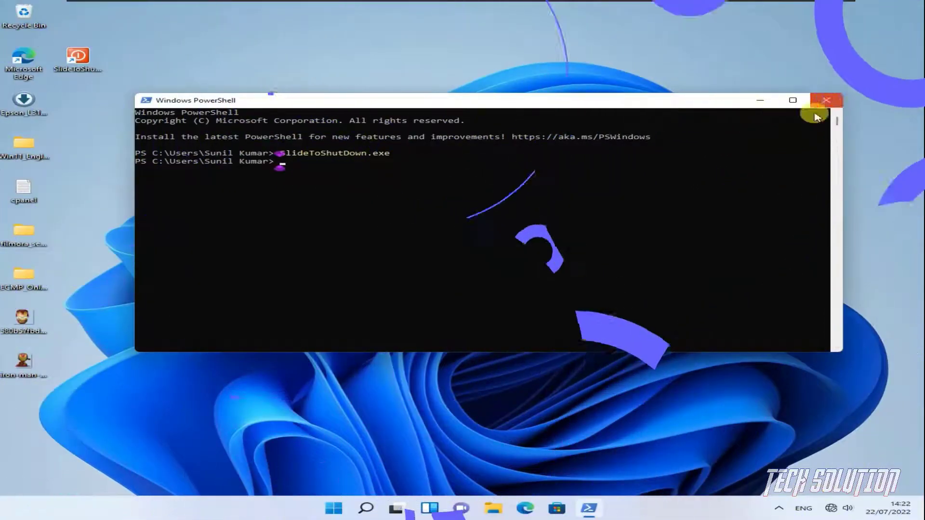
click(825, 100)
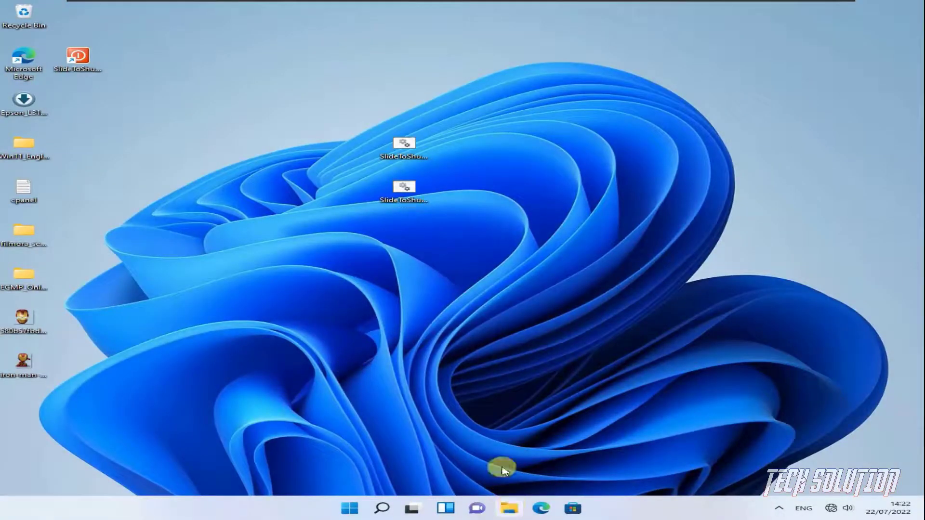
Open File Explorer, maximize its window, and browse from This PC to the Windows folder on Local Disk (C:).
key(super+e)
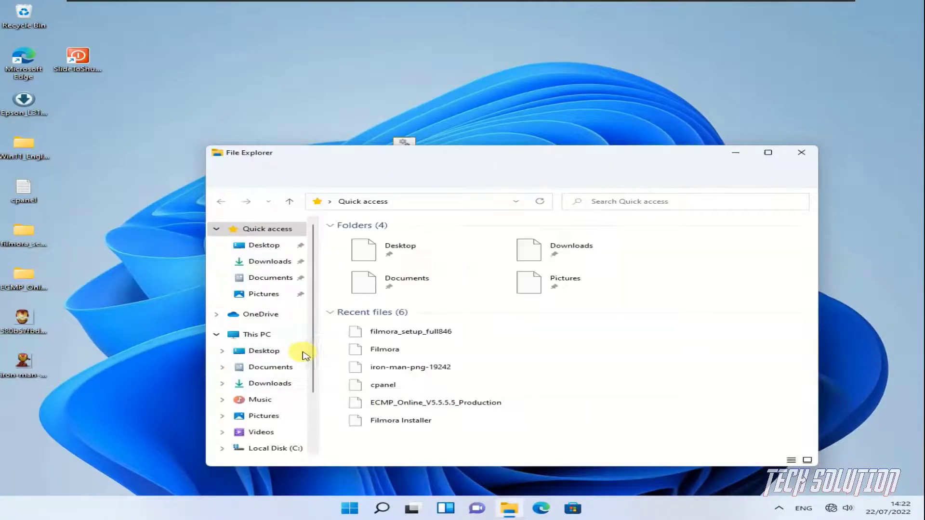
click(256, 334)
drag(708, 152, 608, 131)
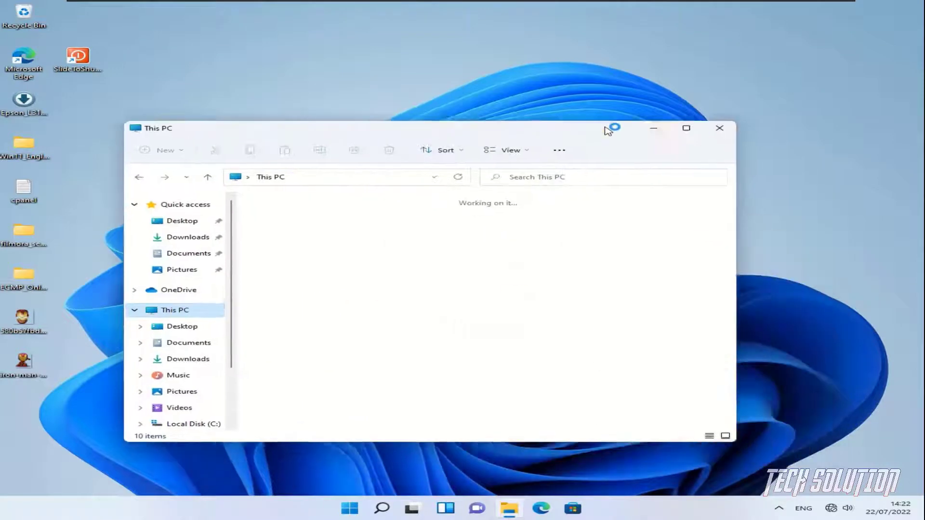
click(686, 128)
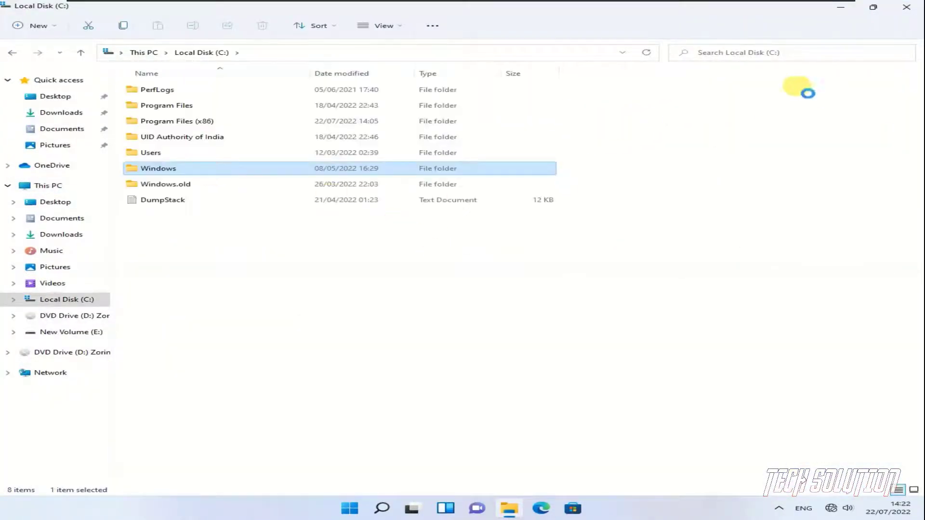
key(Return)
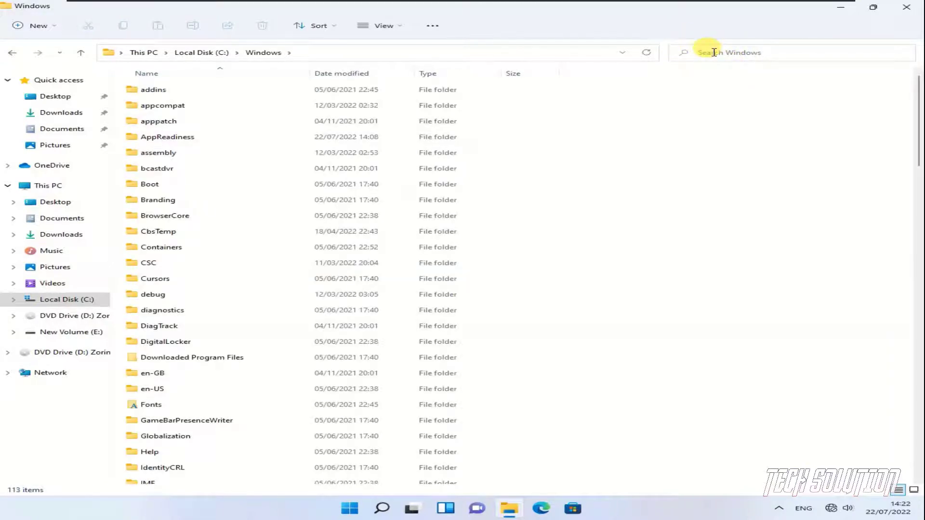
Search the Windows folder for "SlideToShutDown".
click(713, 52)
text(SlideTo)
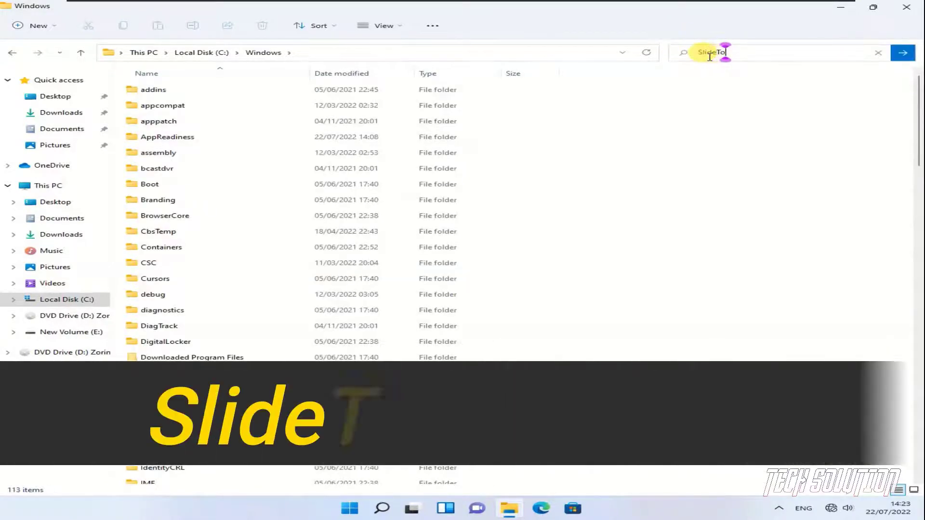
text(Sh)
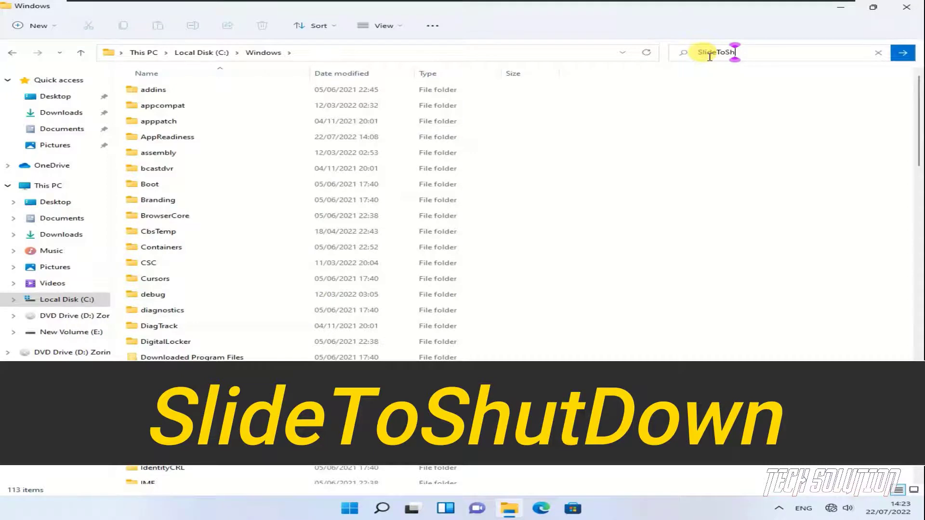
text(utDown)
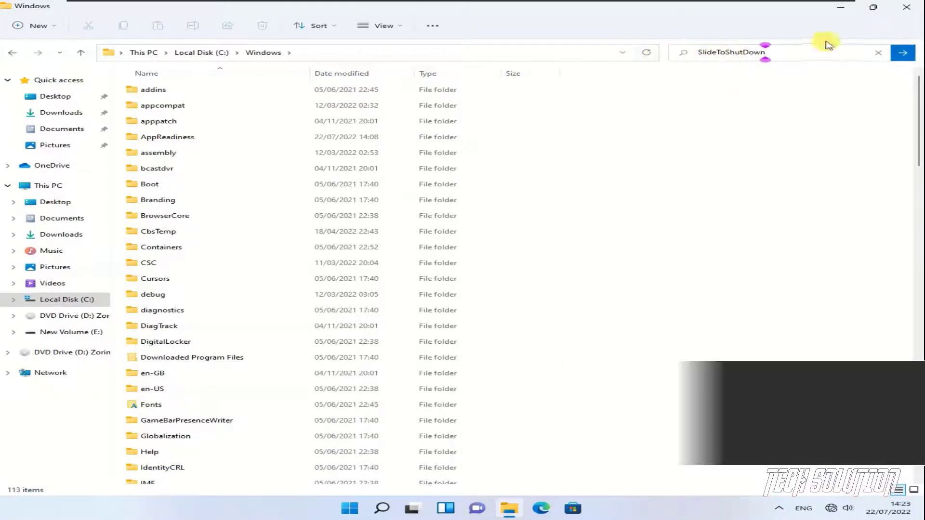
click(907, 55)
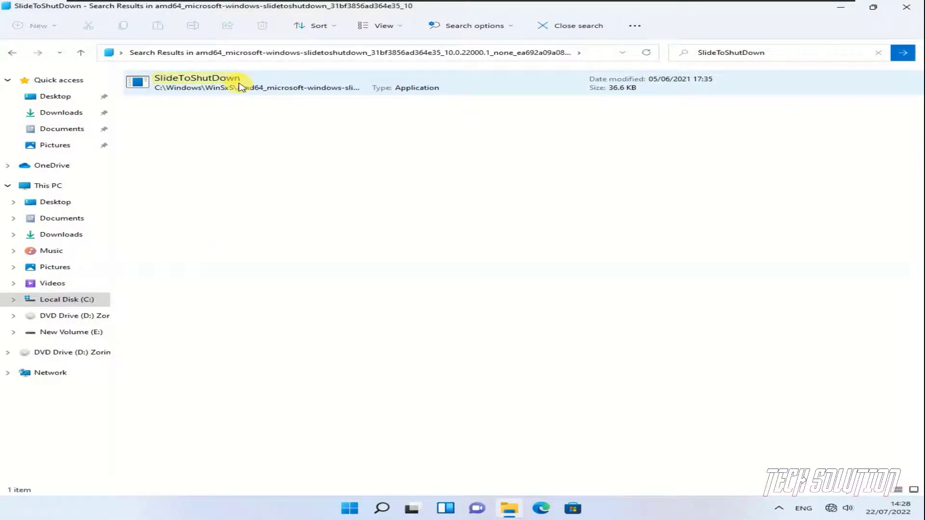
Run the SlideToShutDown application from the search results, and dismiss the slide-to-shut-down screen without shutting down.
click(178, 84)
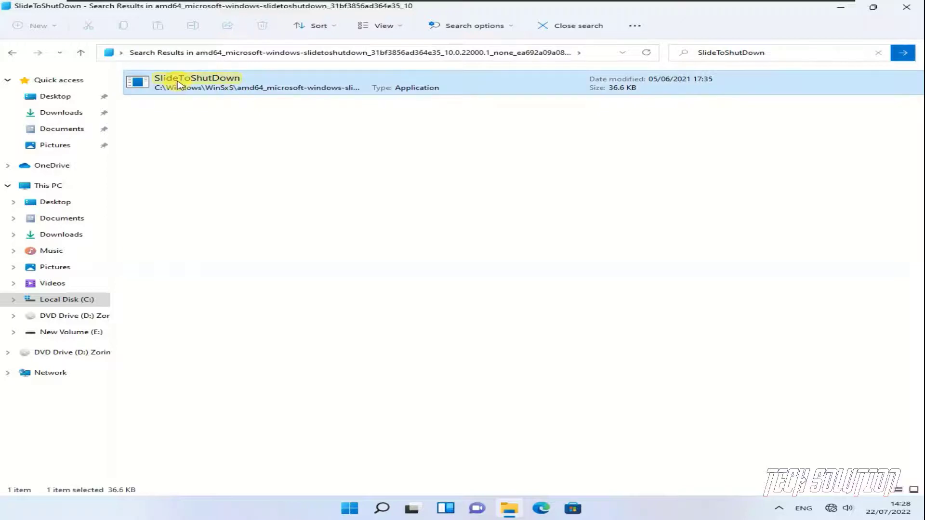
double_click(179, 85)
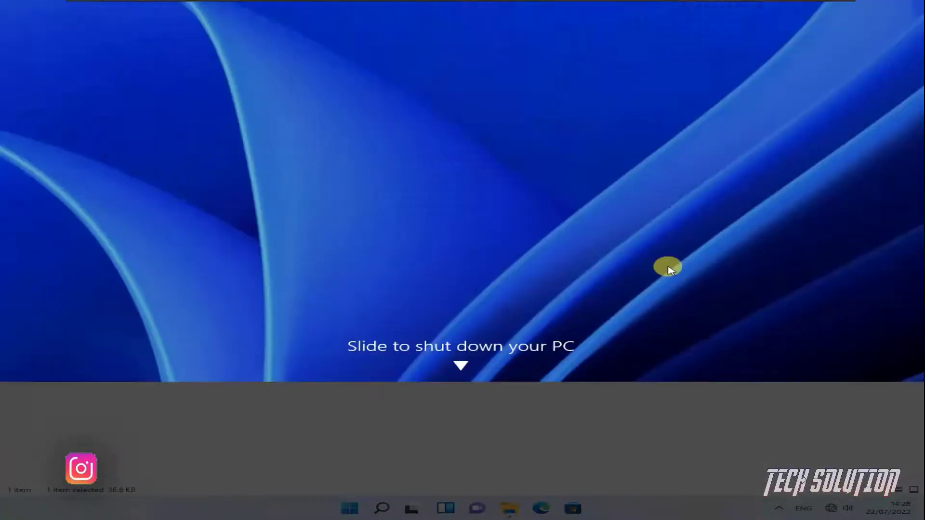
drag(665, 267, 733, 3)
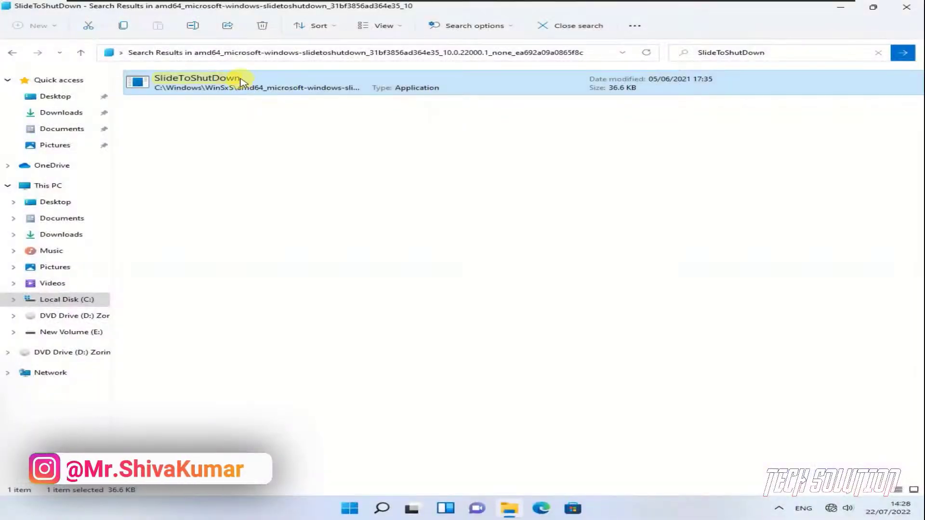
Create a desktop shortcut to the found SlideToShutDown application, and minimize File Explorer.
right_click(239, 81)
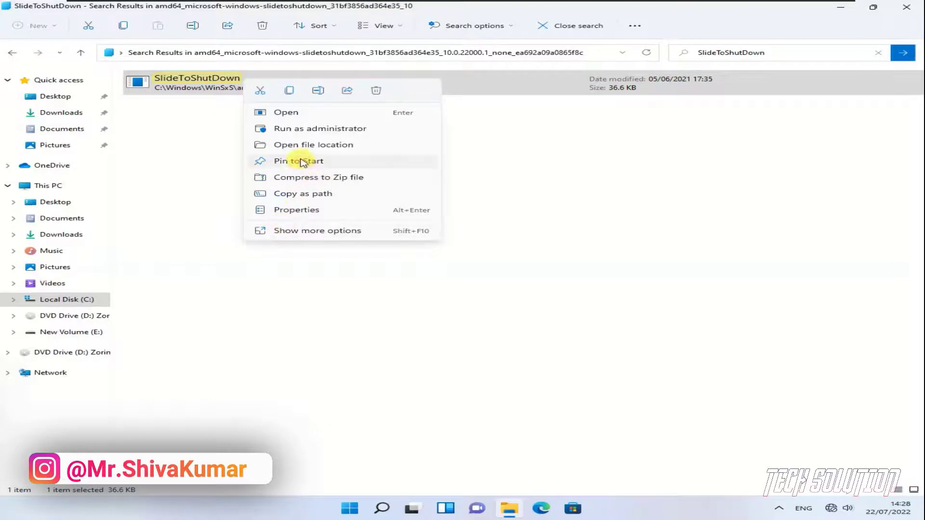
click(318, 231)
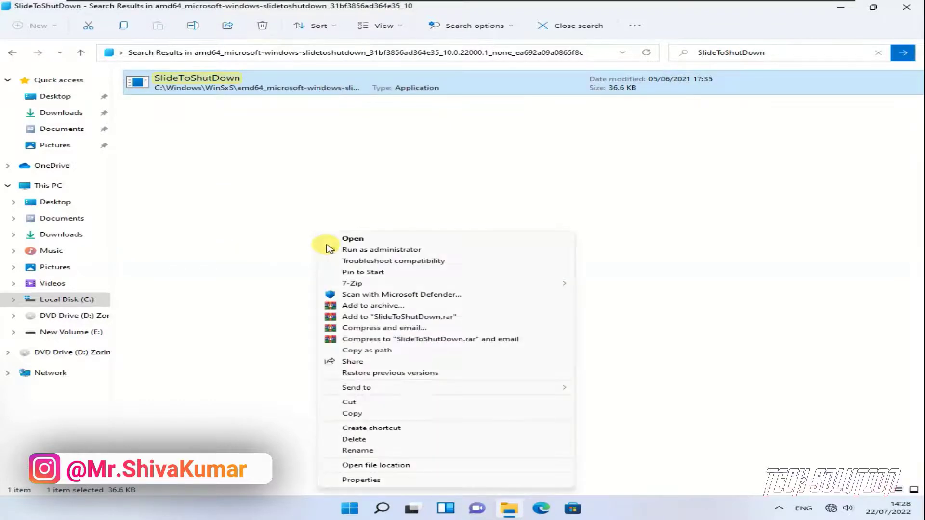
click(371, 428)
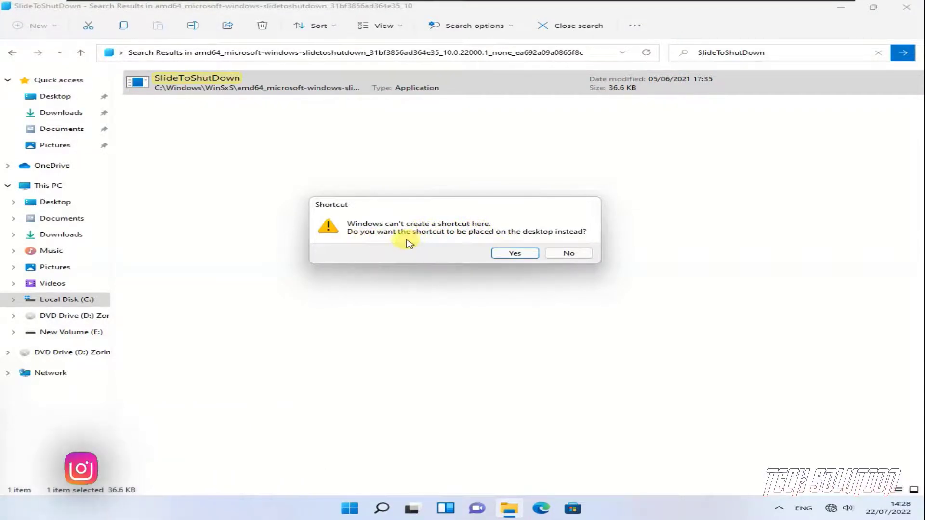
click(514, 253)
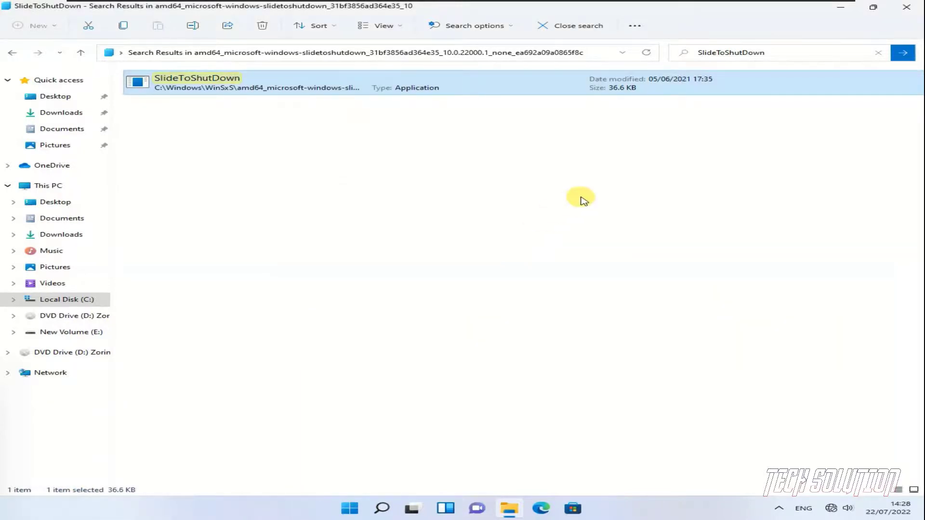
click(847, 11)
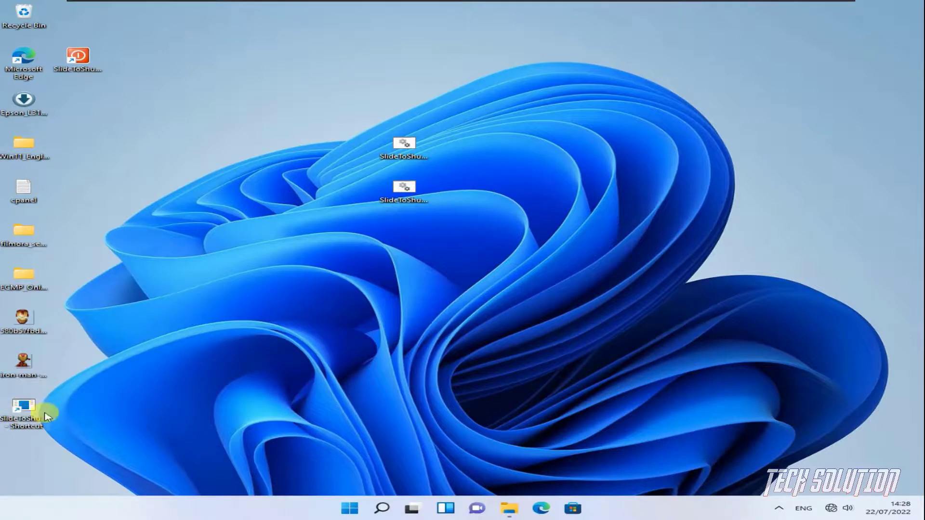
Move the new SlideToShutDown shortcut to the open area of the desktop, and launch it to test the slide screen.
drag(46, 415, 255, 104)
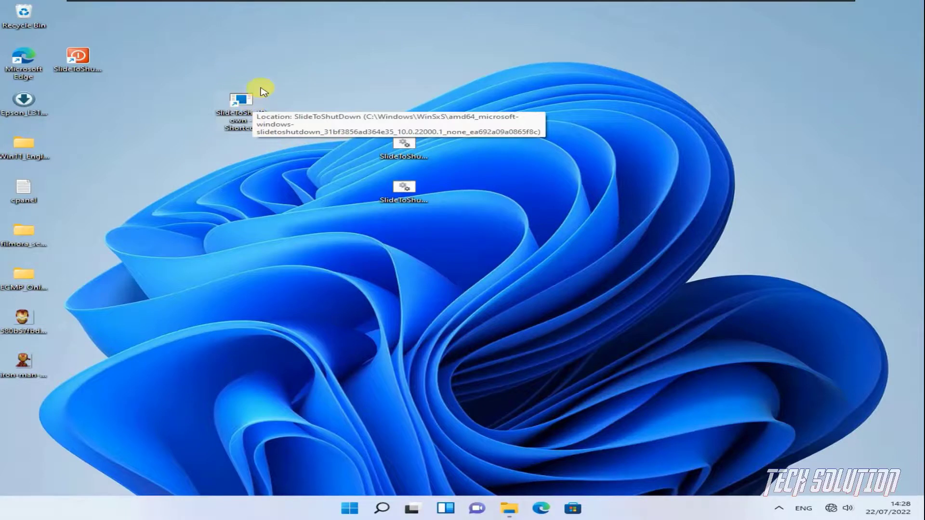
drag(254, 52, 242, 161)
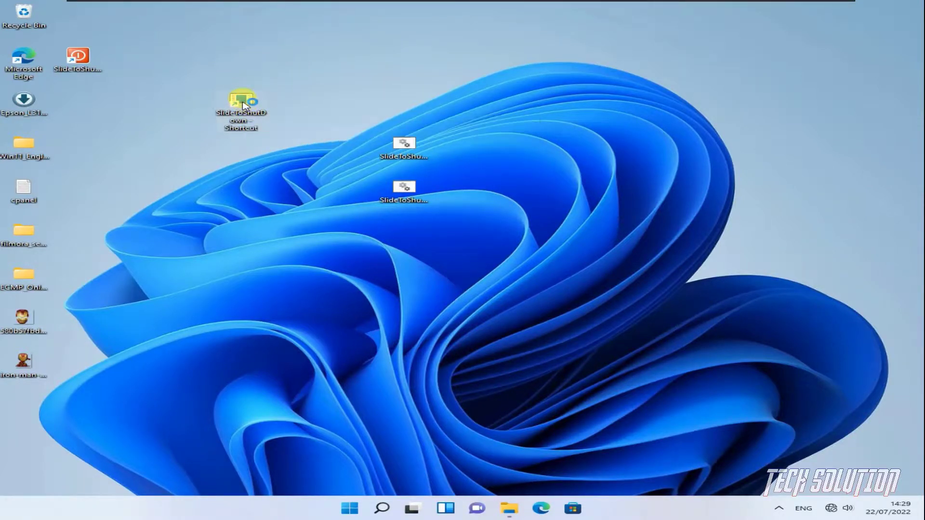
double_click(242, 105)
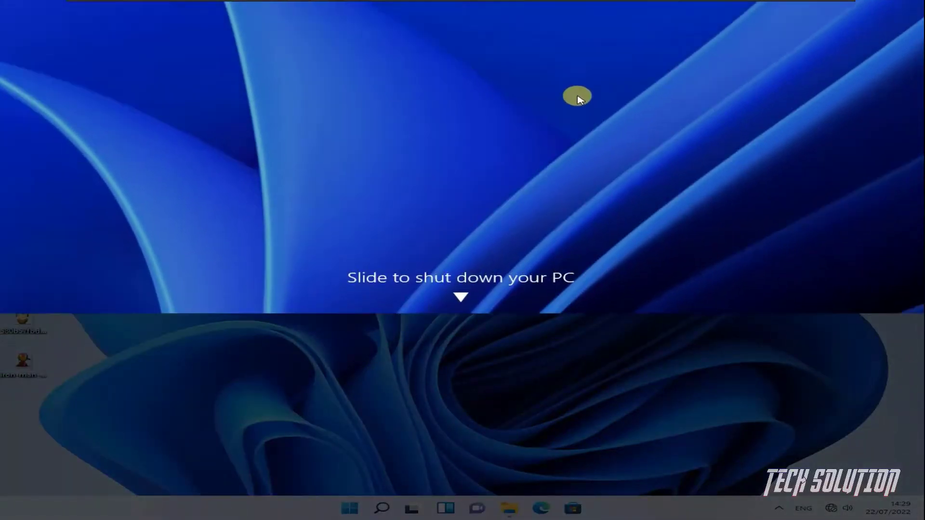
drag(578, 98, 636, 507)
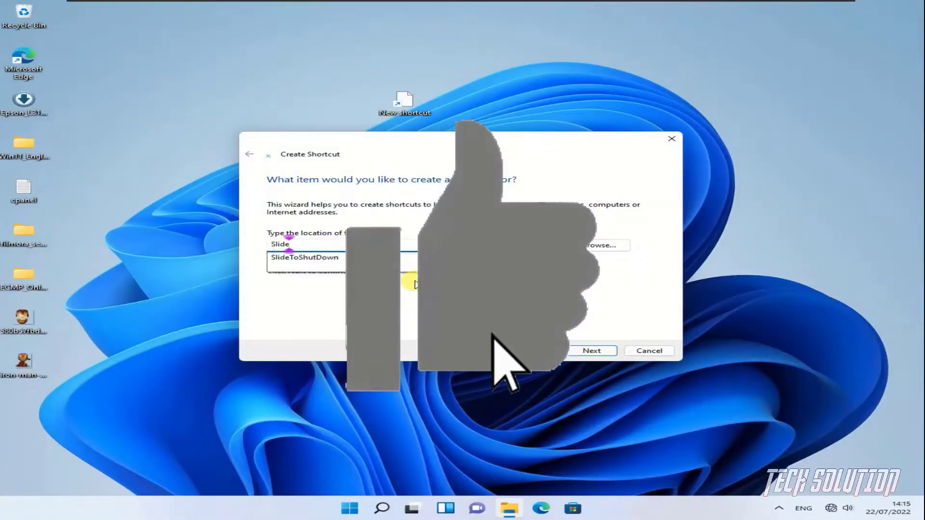
Finish creating the desktop shortcut named SlideToShutDown, and open the icon selection from its properties.
key(Return)
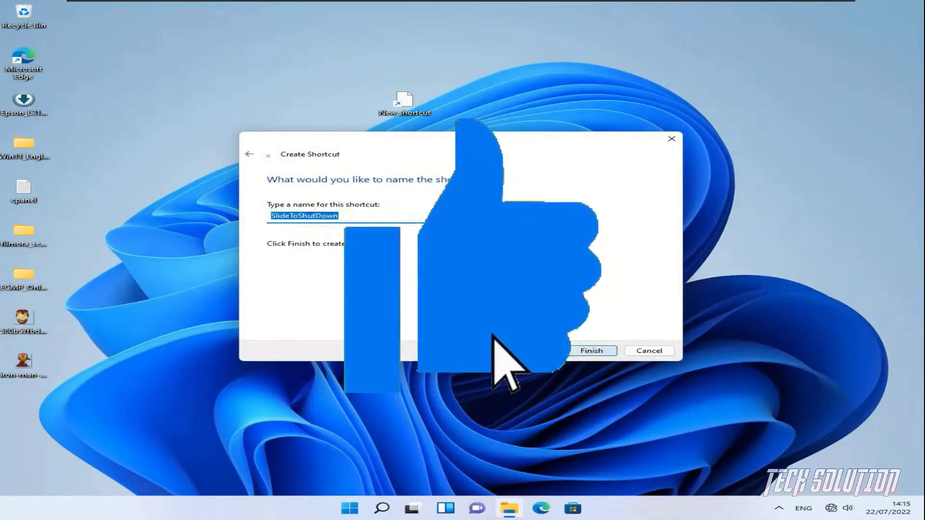
click(592, 351)
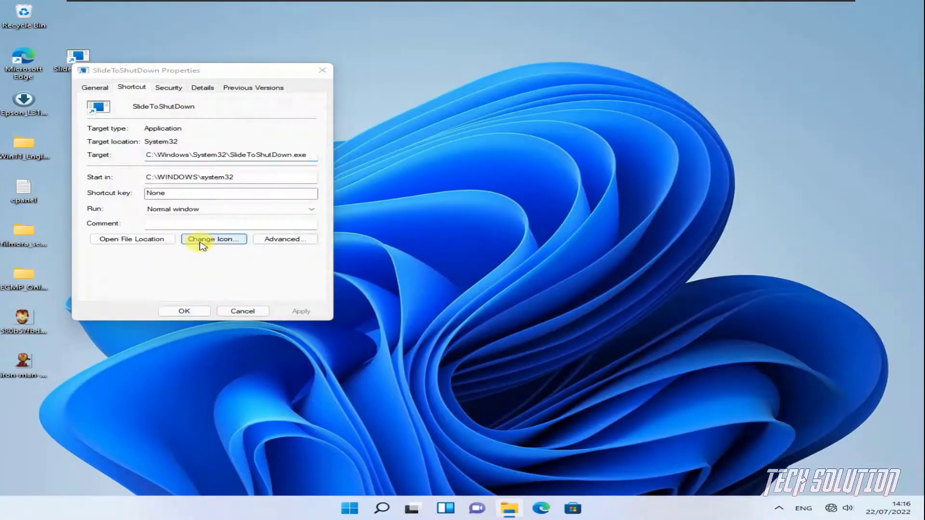
click(202, 241)
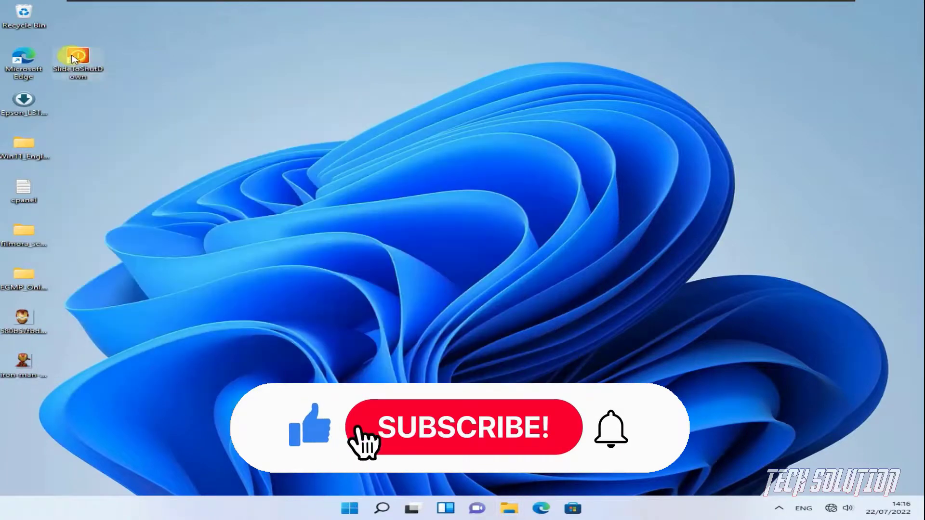